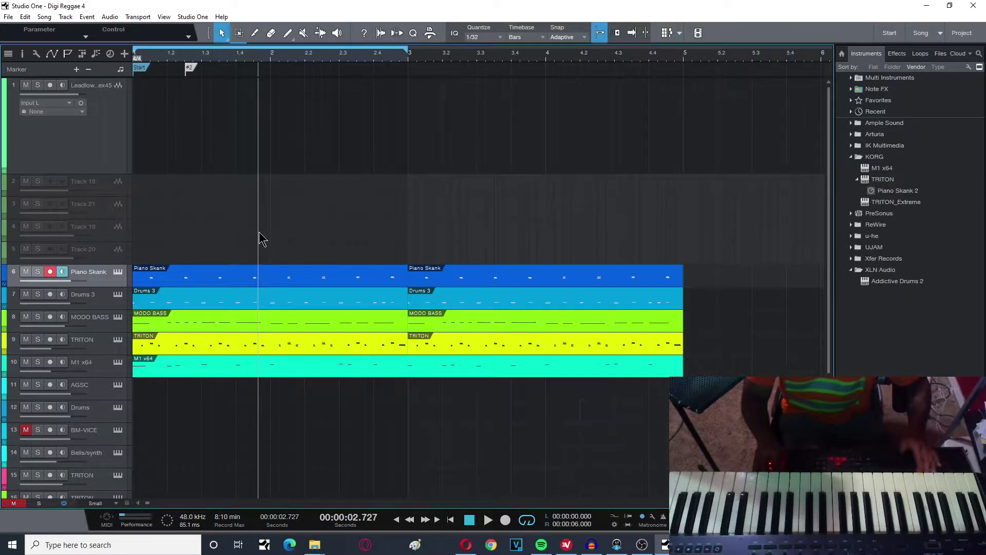
Return the playhead to the song start and open the Piano Skank track's TRITON instrument, moving its window clear of the arrangement.
click(450, 519)
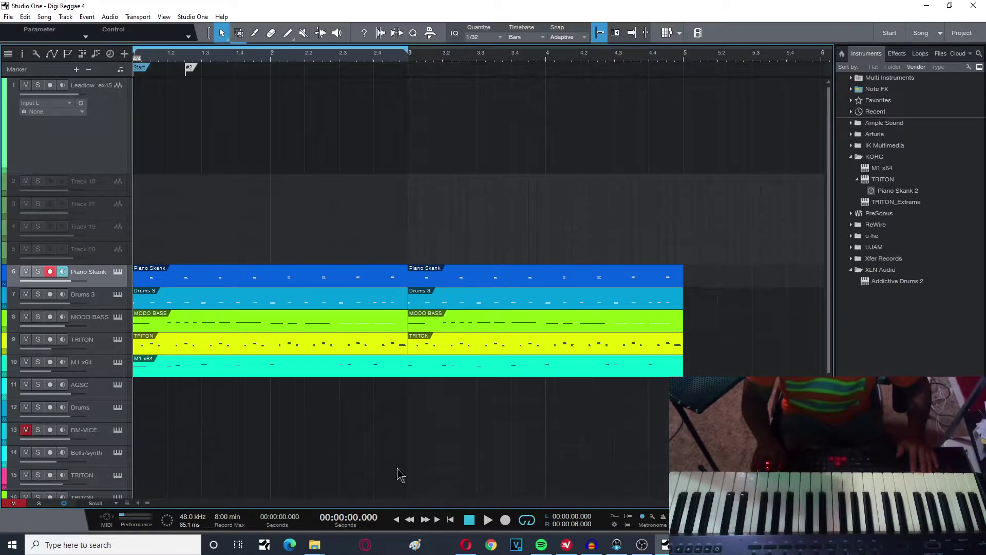
double_click(160, 285)
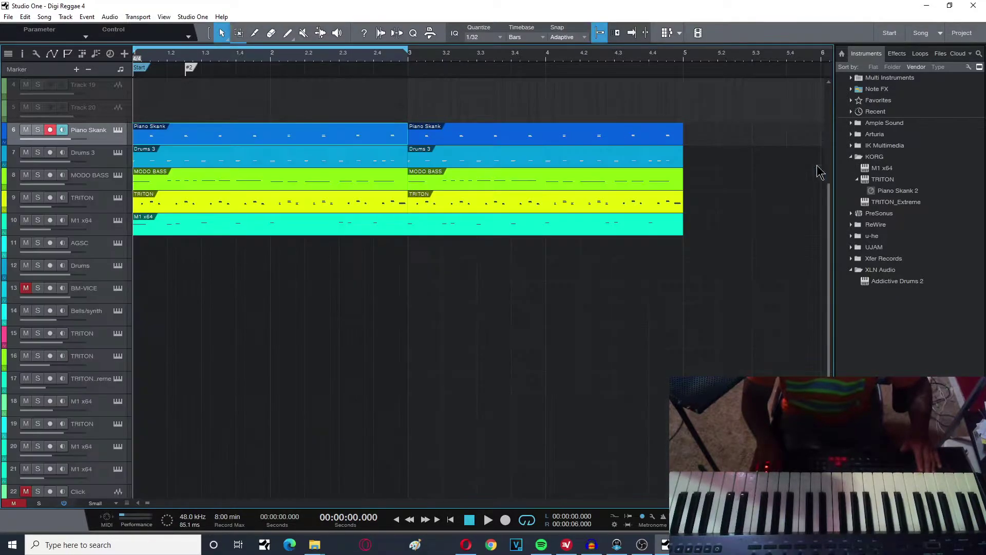
click(825, 163)
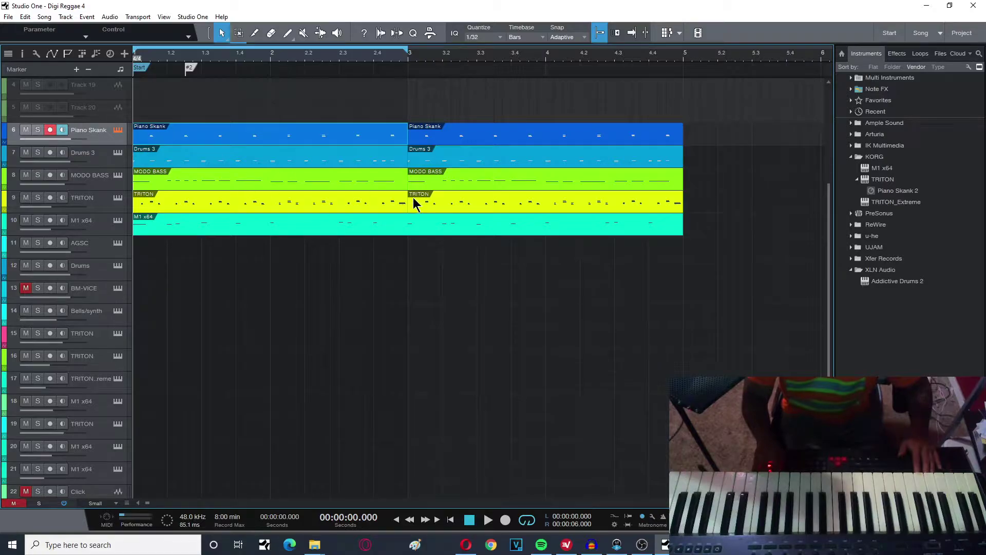
key(F11)
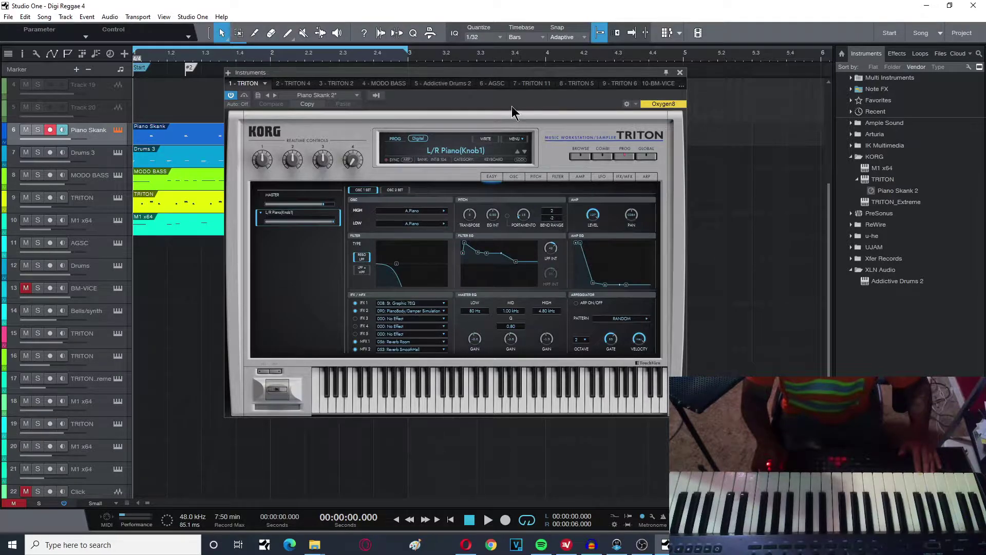
drag(497, 75, 439, 107)
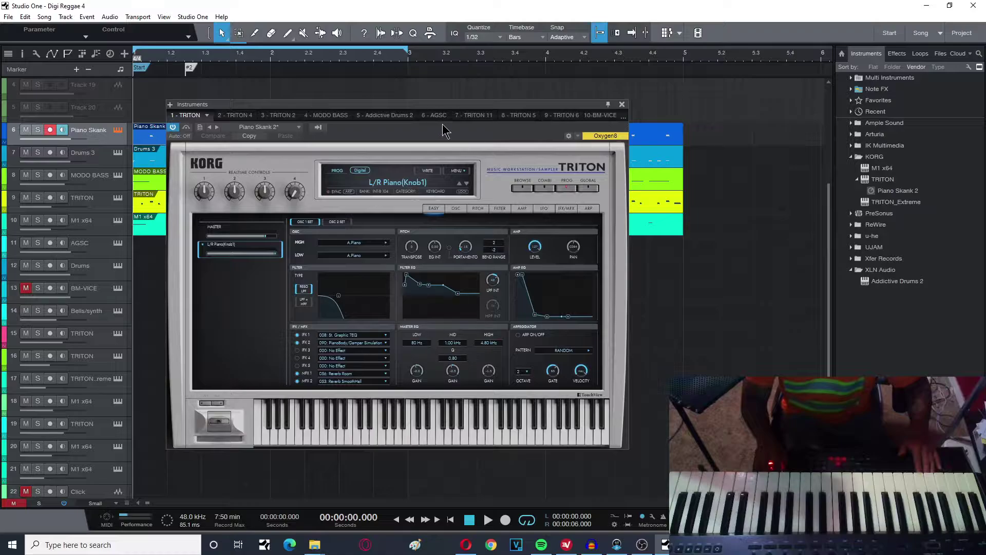
drag(445, 109, 342, 111)
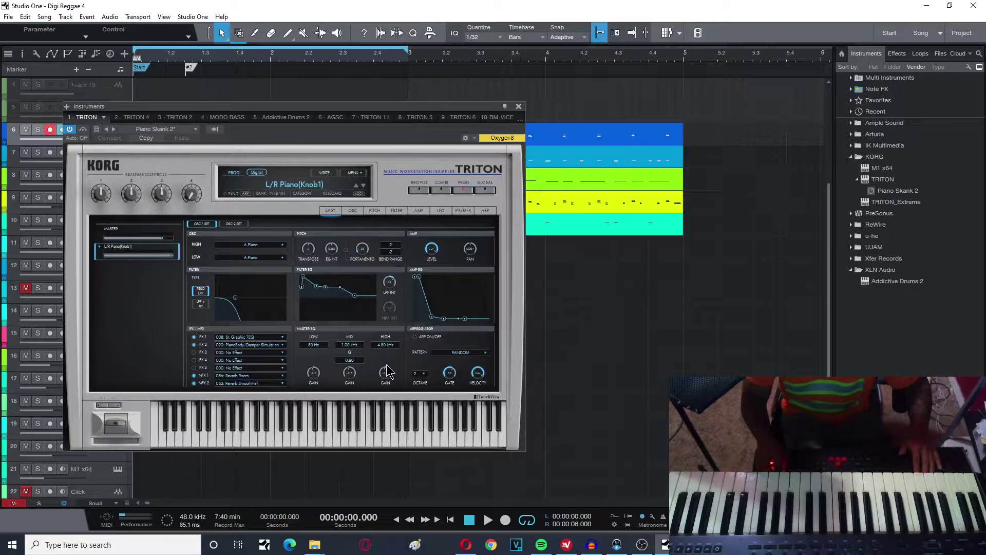
Sweep the TRITON's Master EQ high gain up to 18 dB and bring it back down to -3.0 dB.
drag(385, 368, 387, 369)
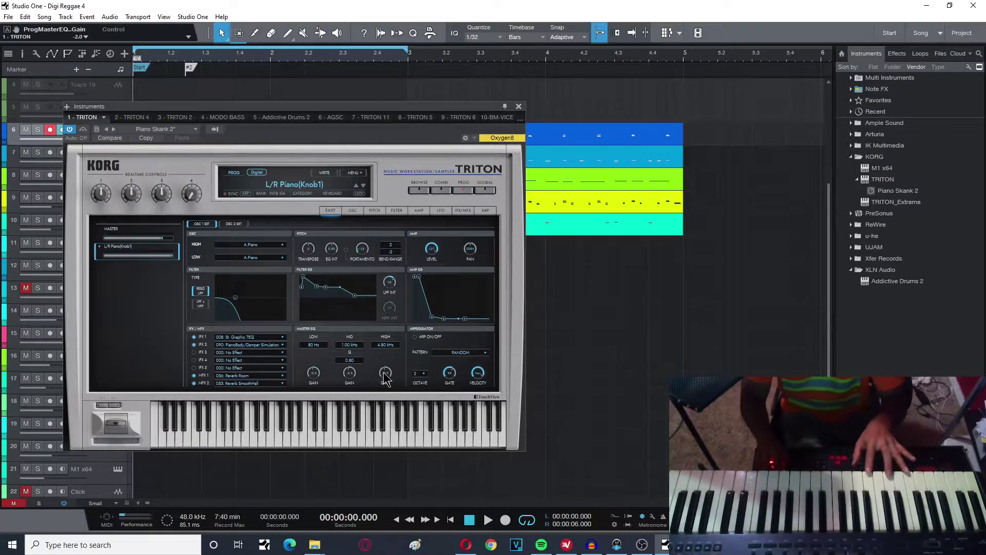
drag(386, 378, 389, 325)
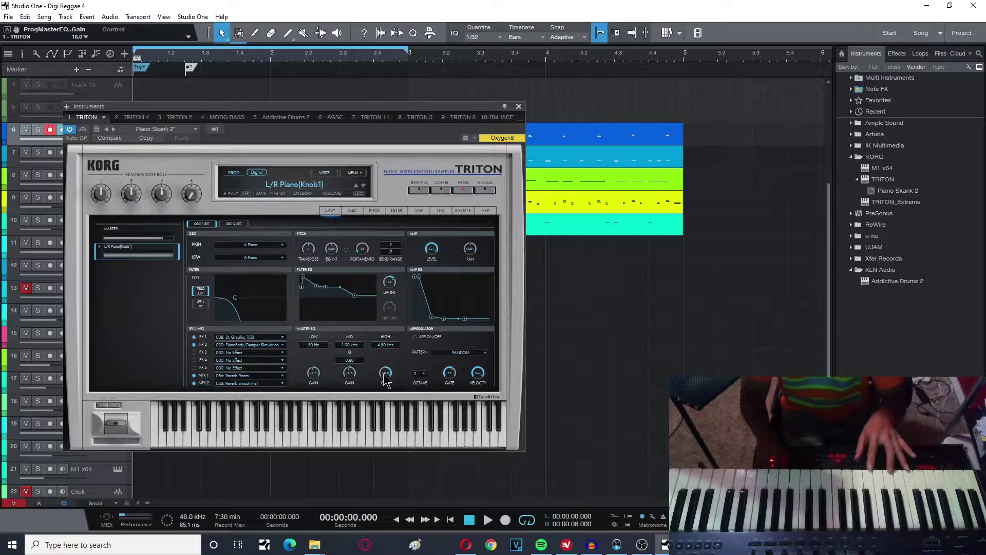
scroll(384, 380, down, 3)
drag(383, 377, 383, 396)
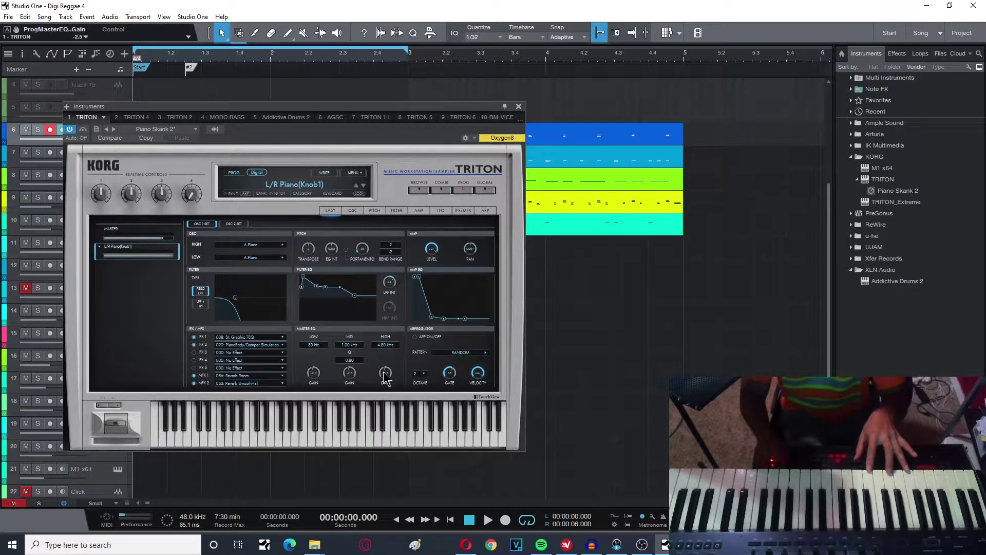
scroll(384, 378, down, 3)
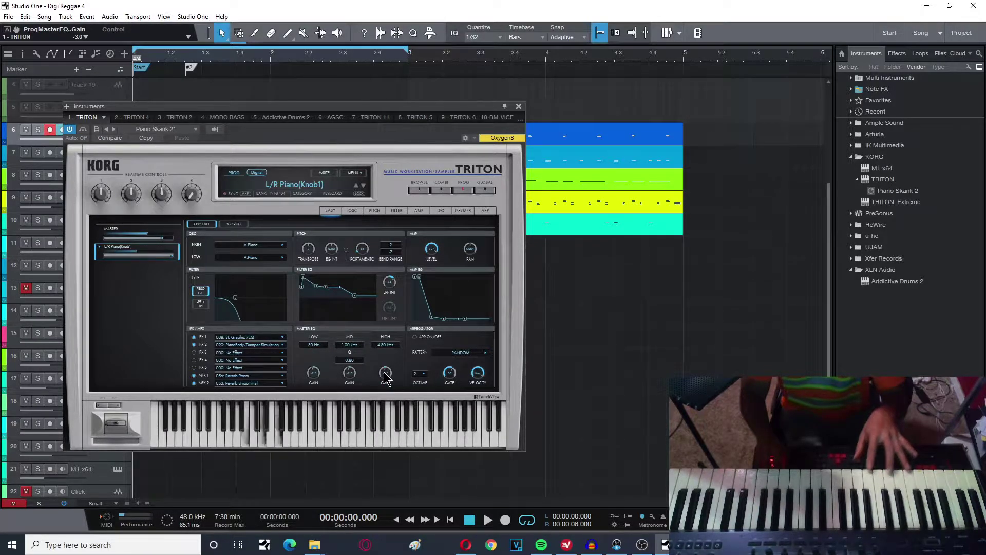
Review the TRITON's effect routing, the FX 1 graphic EQ, the FX 2 piano body simulation and the Master EQ settings.
click(464, 211)
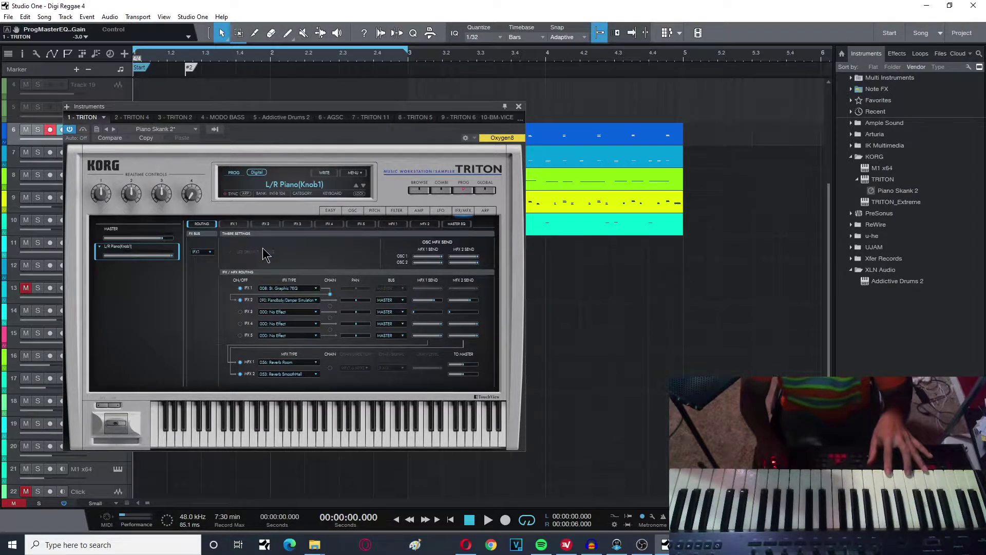
click(240, 224)
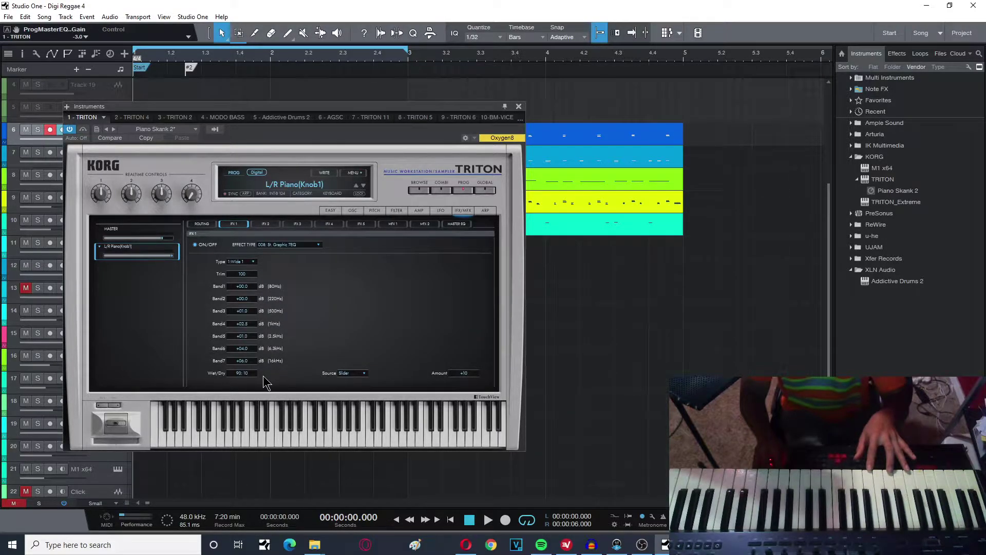
click(265, 224)
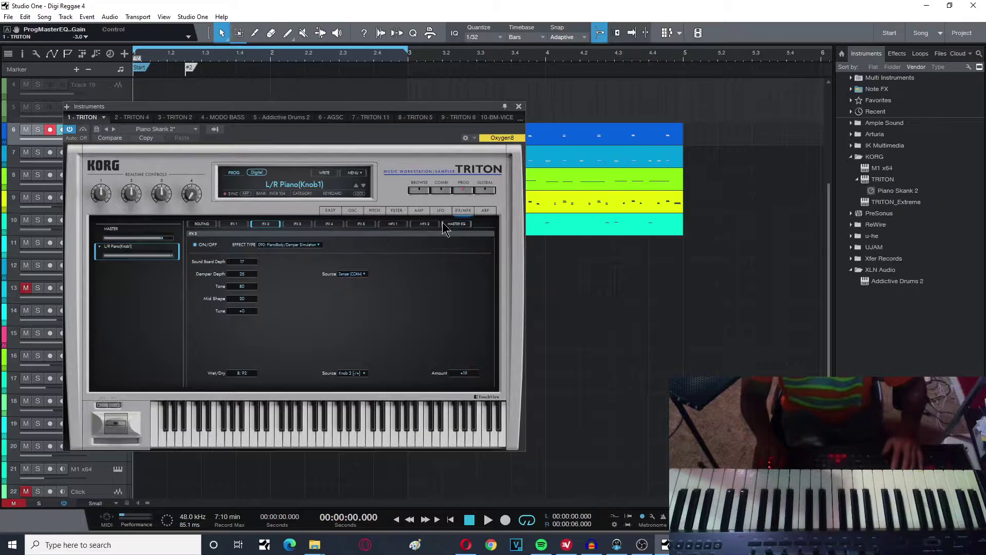
click(456, 225)
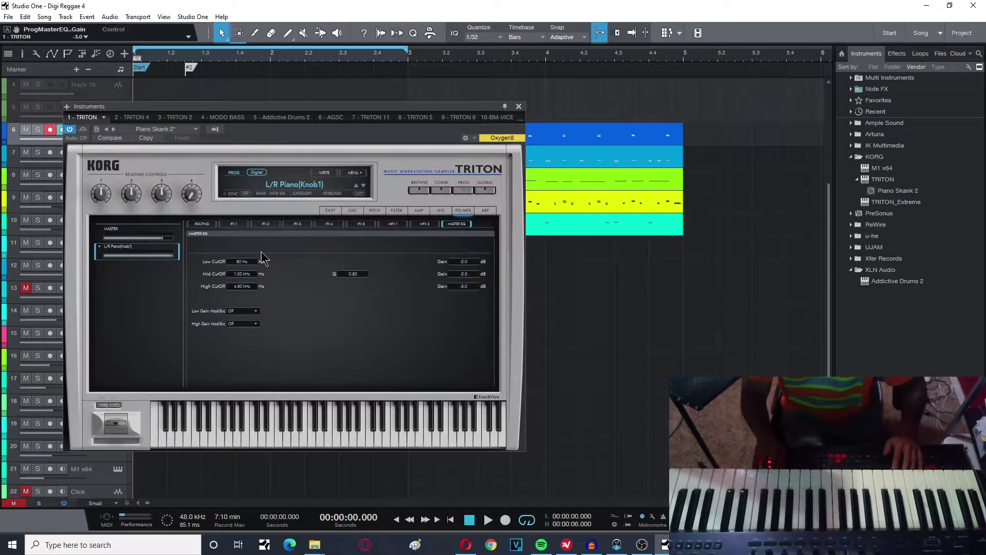
click(202, 226)
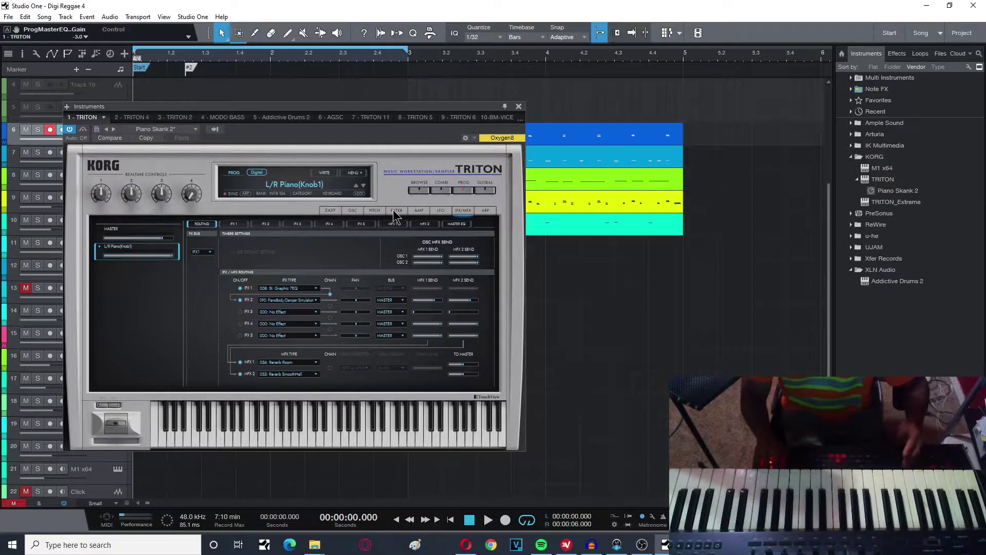
Lower the TRITON's Master EQ high gain to -4.5 dB and close the instrument window.
click(330, 211)
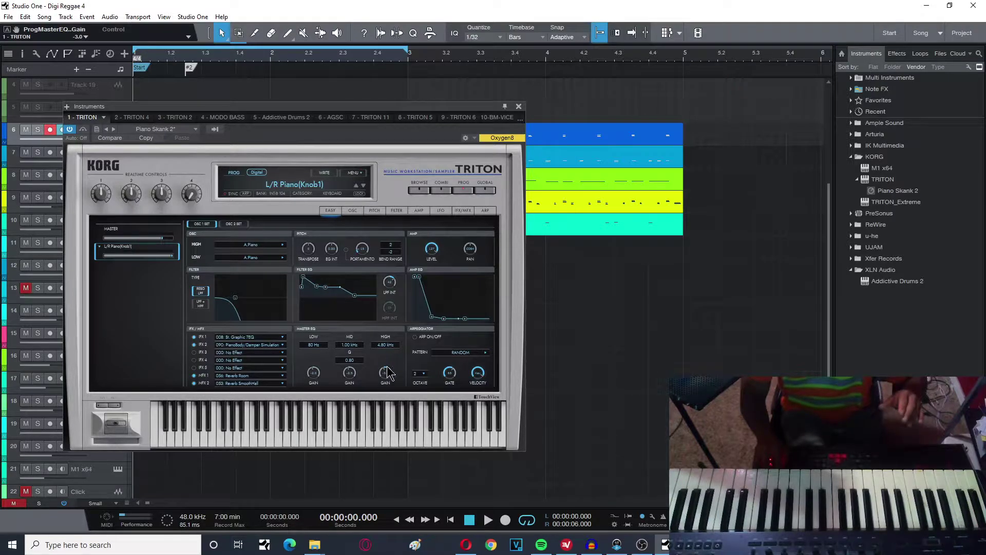
drag(388, 374, 385, 385)
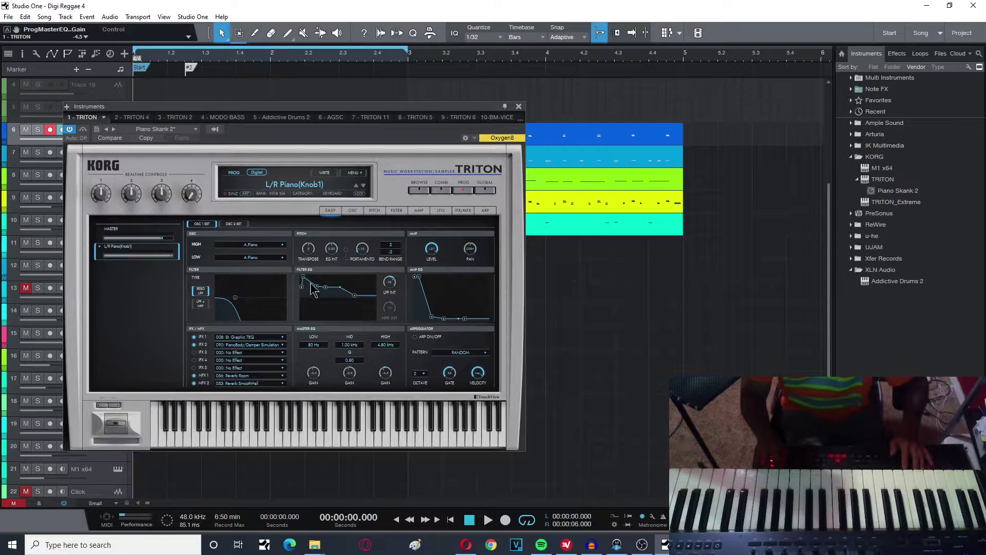
click(519, 107)
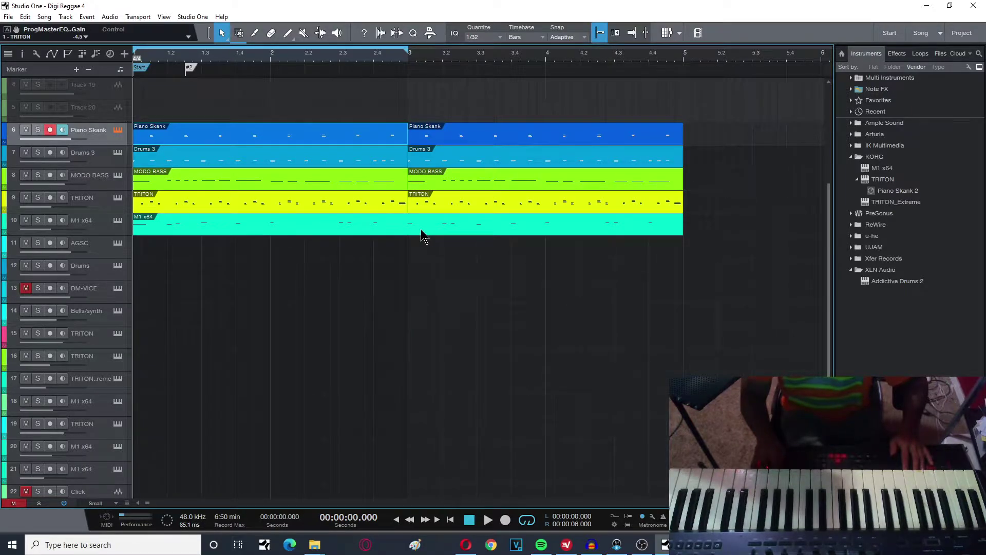
Reopen the TRITON and look through its oscillator settings and the Keyboard category of the program browser, and close the instrument window.
key(F11)
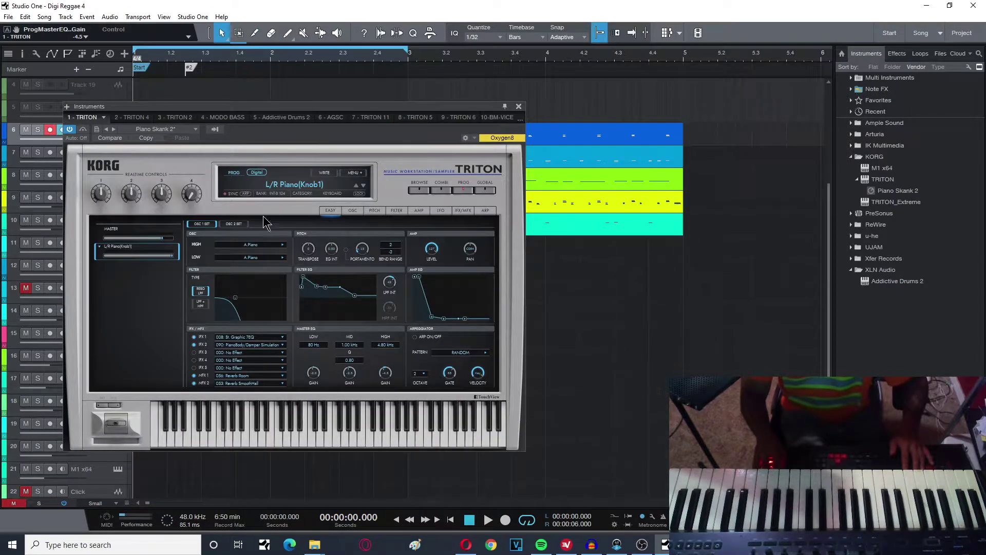
click(352, 210)
click(329, 210)
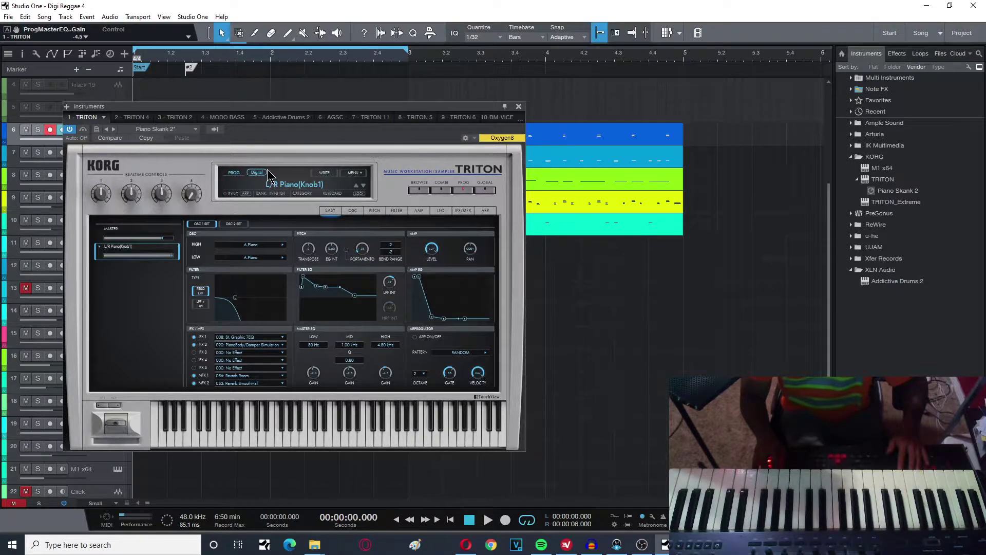
click(351, 211)
click(419, 192)
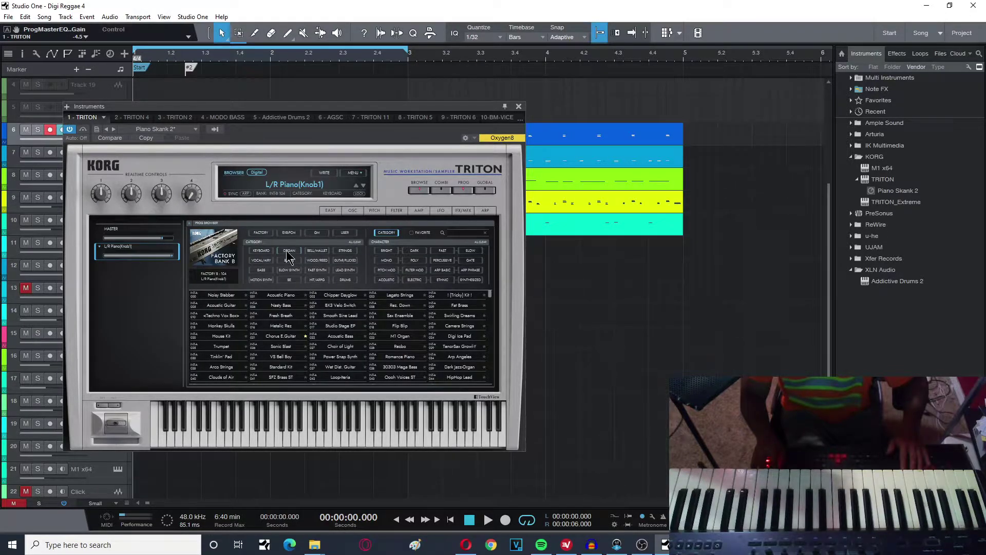
click(262, 252)
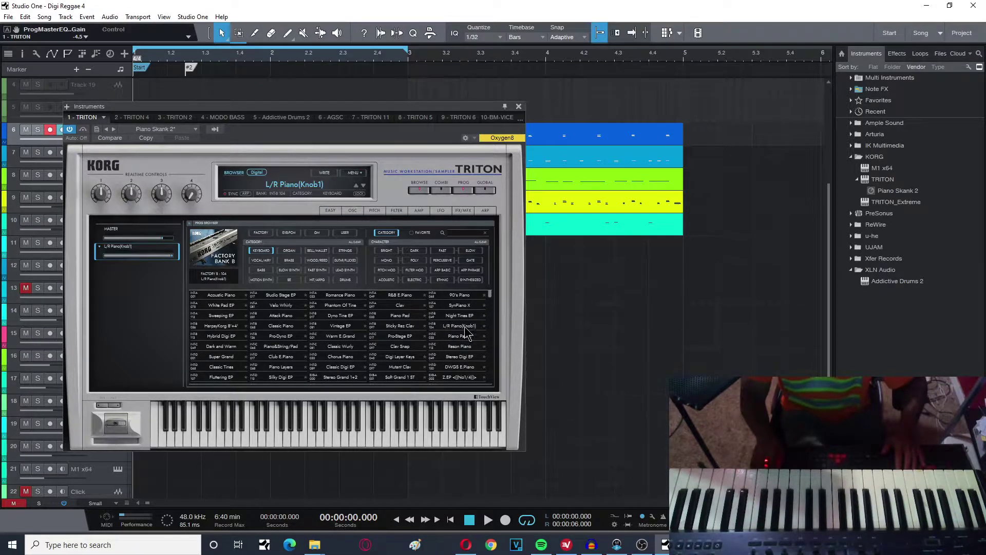
click(519, 106)
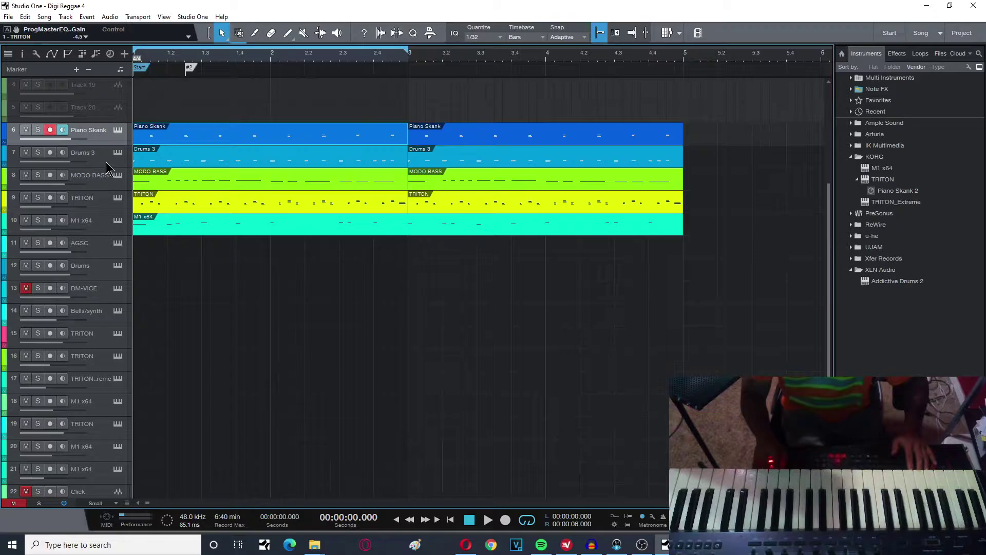
Open the Drums 3 track's Addictive Drums 2 instrument and position its window beside the track list.
click(106, 163)
click(117, 153)
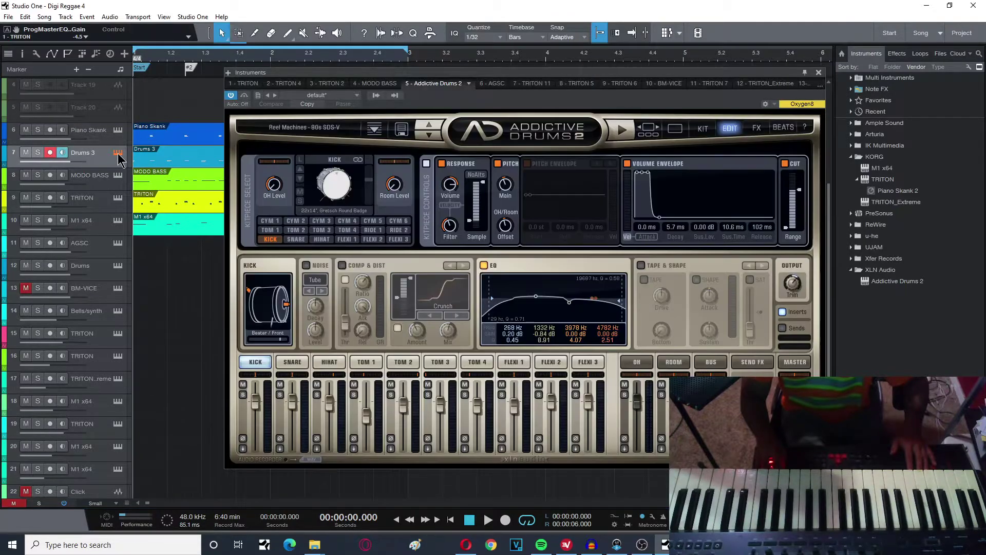
drag(423, 68, 309, 100)
drag(224, 97, 224, 97)
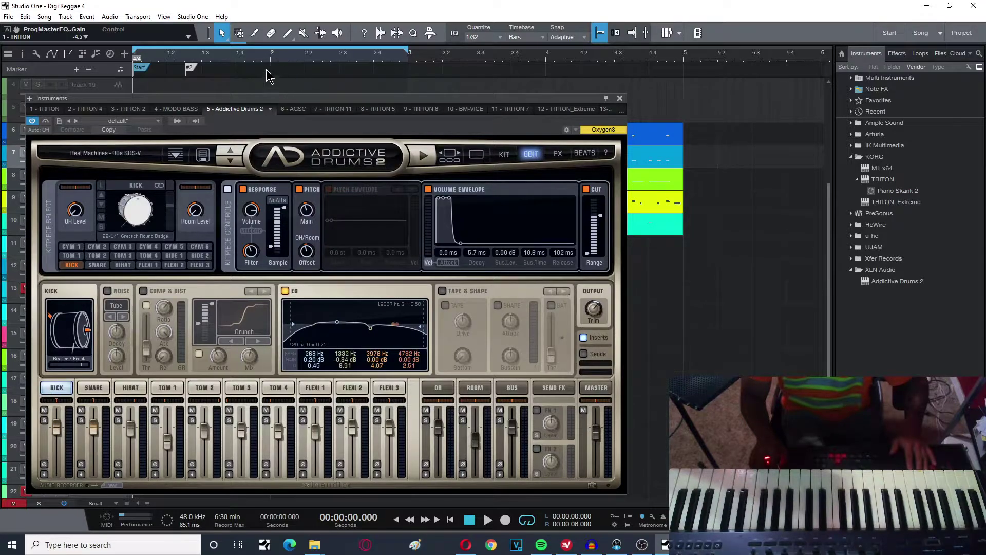
drag(254, 97, 369, 95)
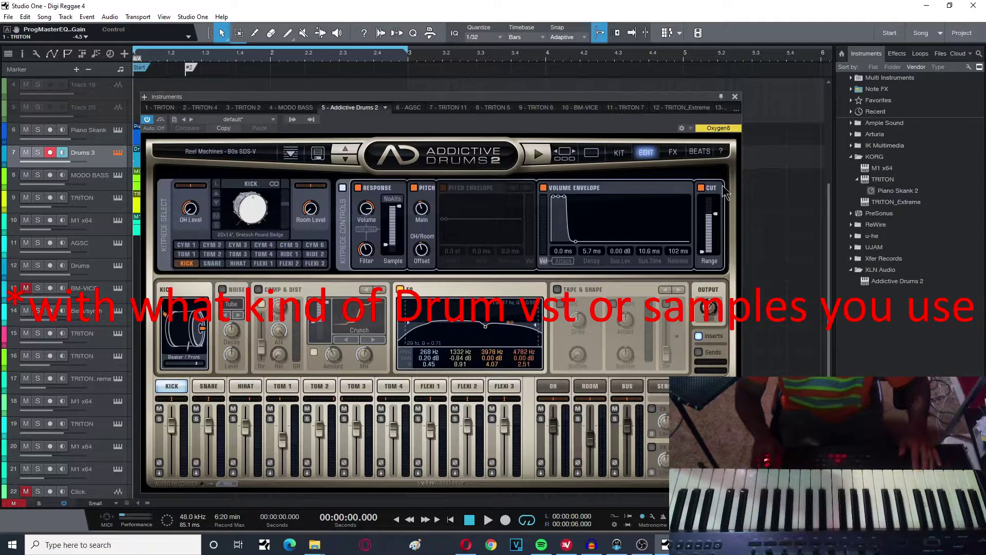
Sweep the kick EQ's low-cut frequency up to 155 Hz and back down, settling on 34 Hz.
drag(407, 323, 414, 324)
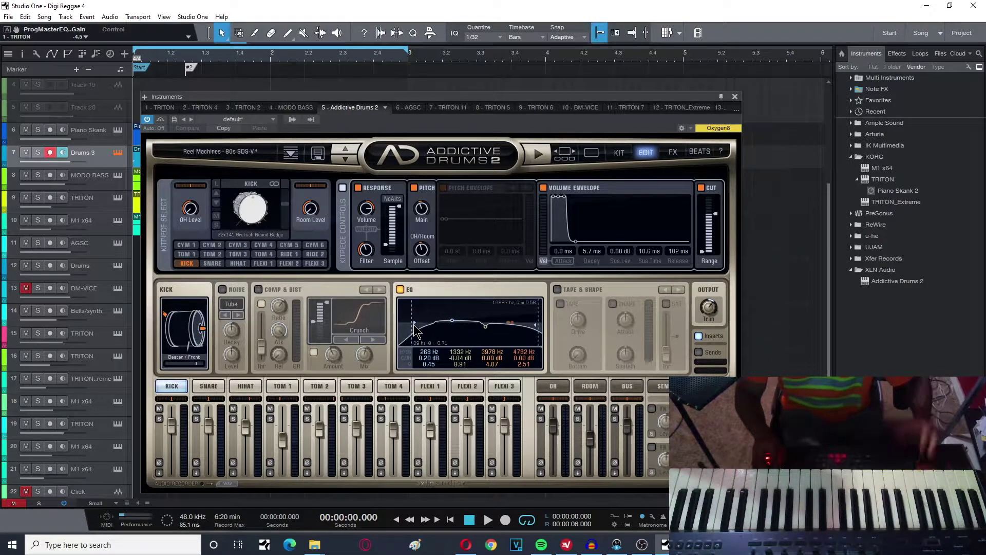
drag(415, 324, 413, 324)
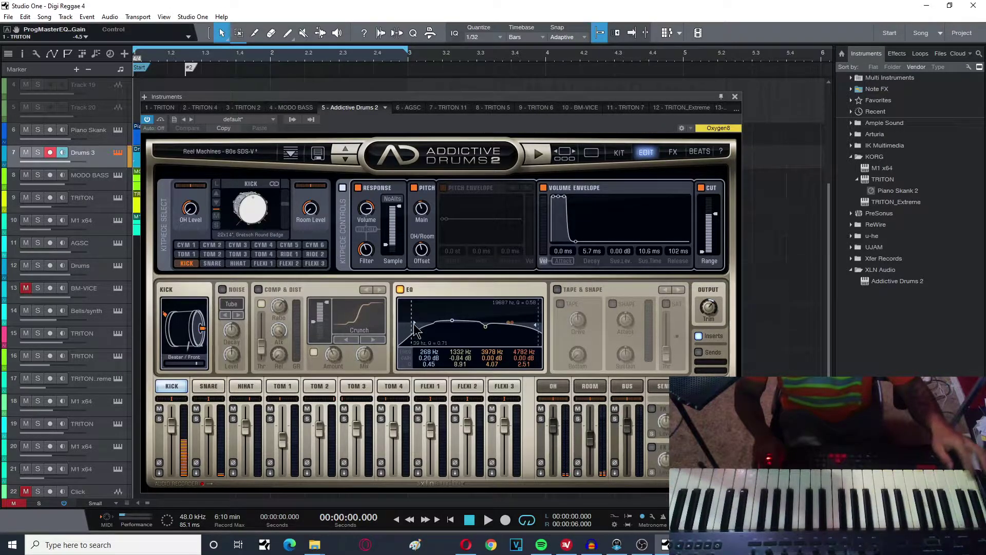
drag(415, 323, 443, 322)
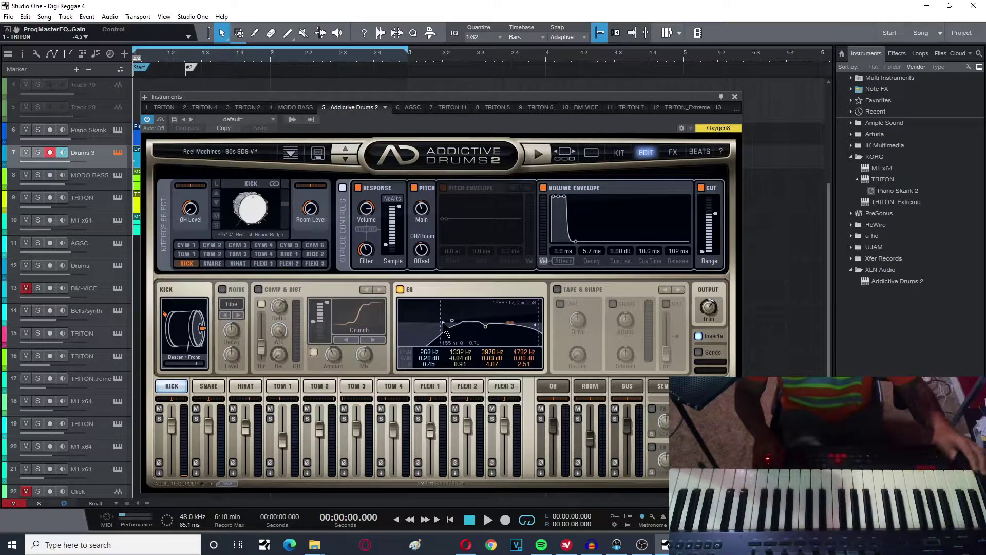
drag(443, 322, 412, 326)
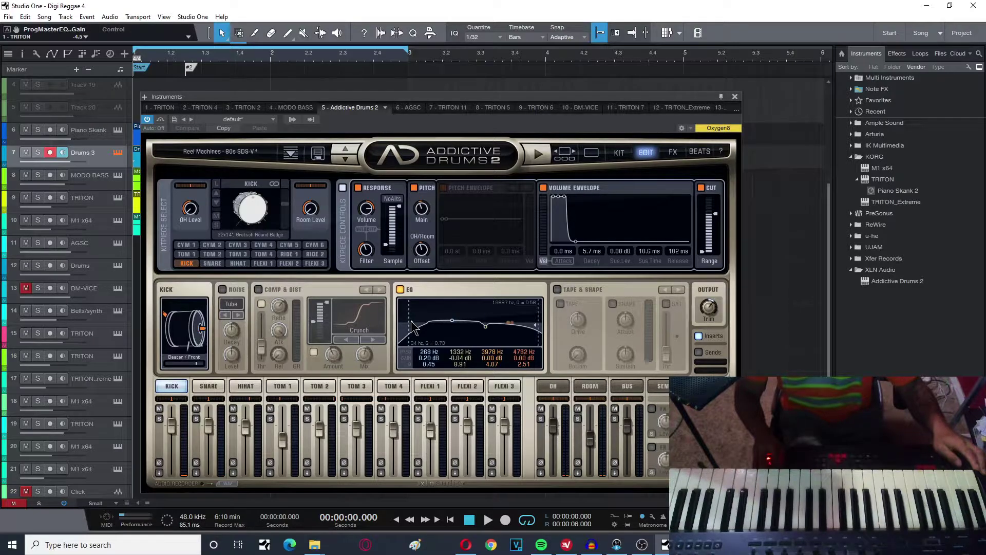
drag(413, 326, 401, 327)
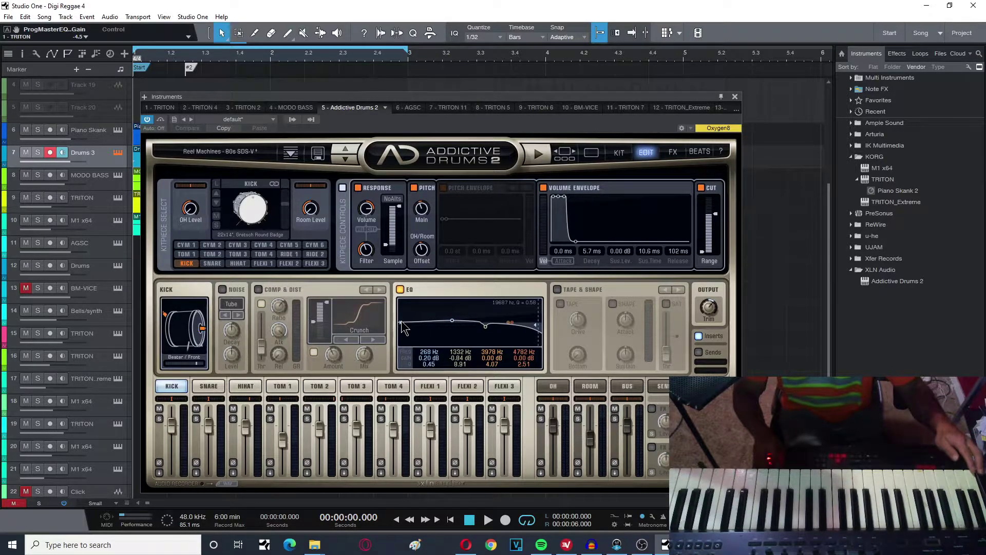
drag(403, 327, 414, 327)
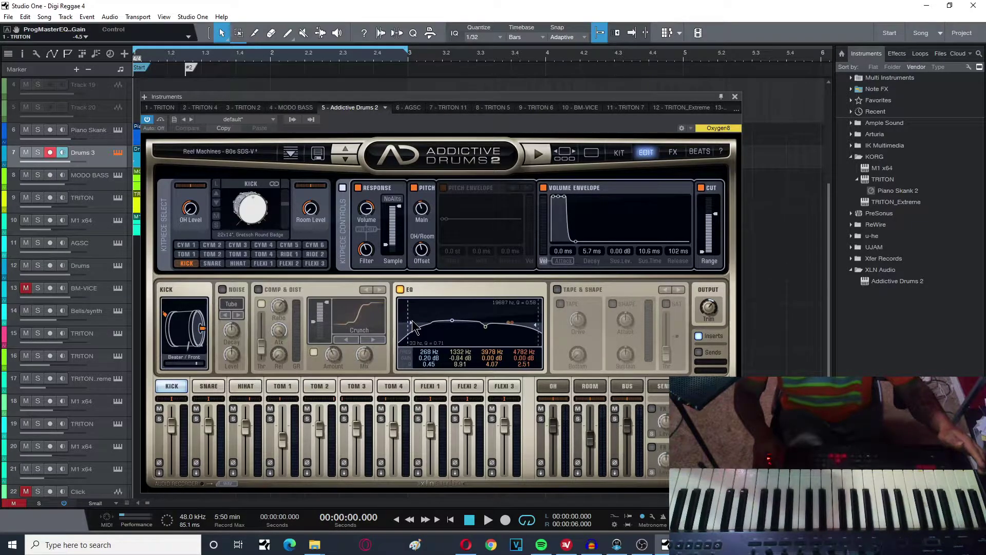
drag(411, 322, 416, 323)
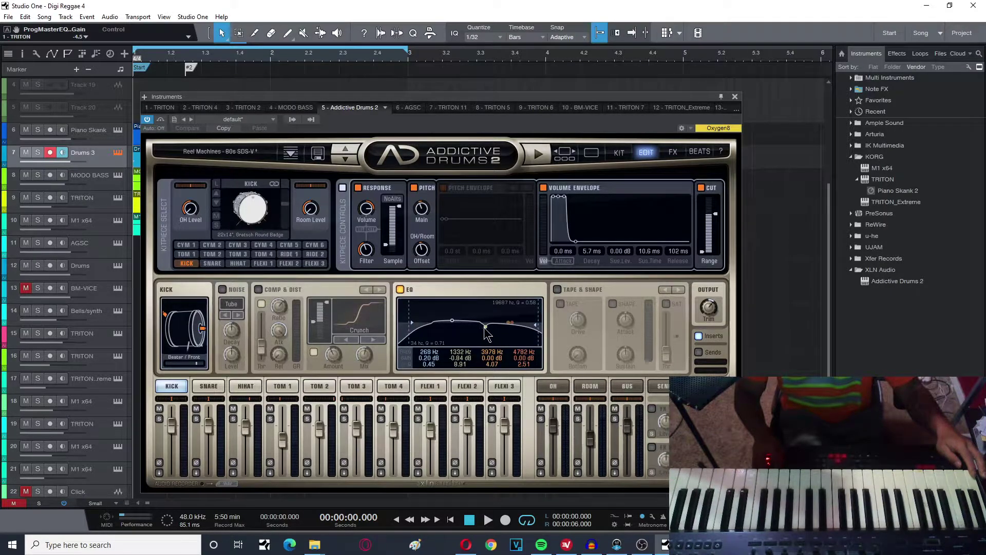
drag(487, 329, 487, 329)
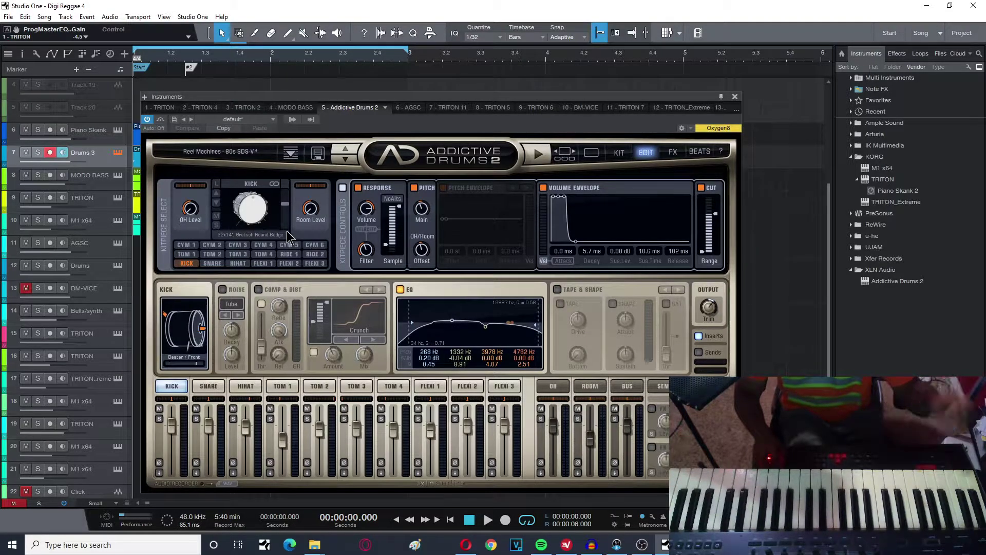
Select the snare and sweep its room level between minimum and louder settings, settling on 1.91 dB.
click(204, 387)
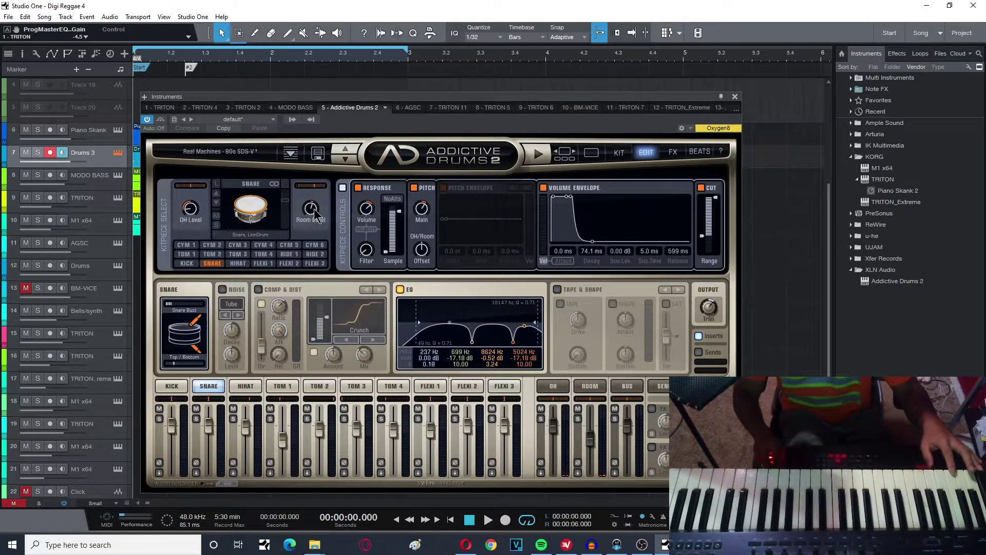
drag(315, 215, 317, 202)
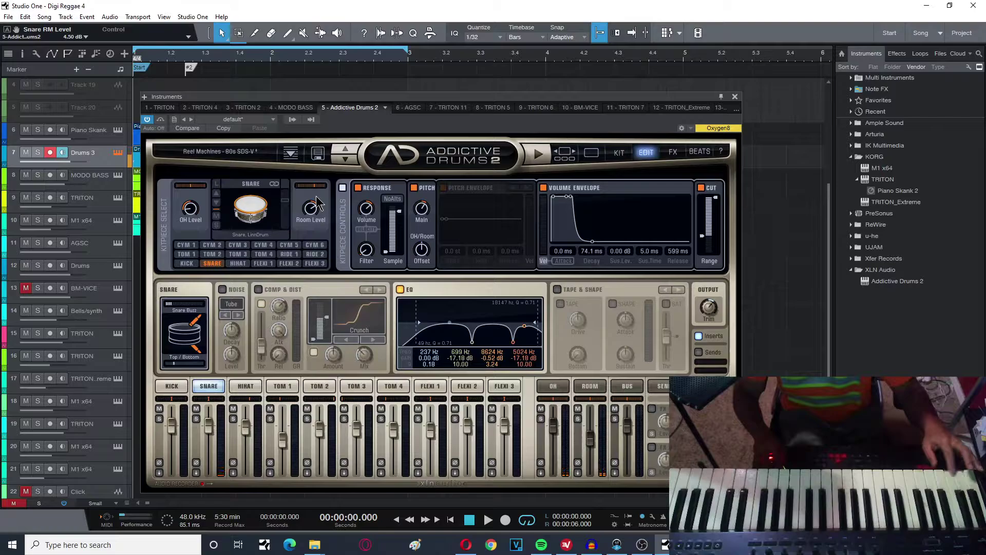
drag(303, 263, 300, 282)
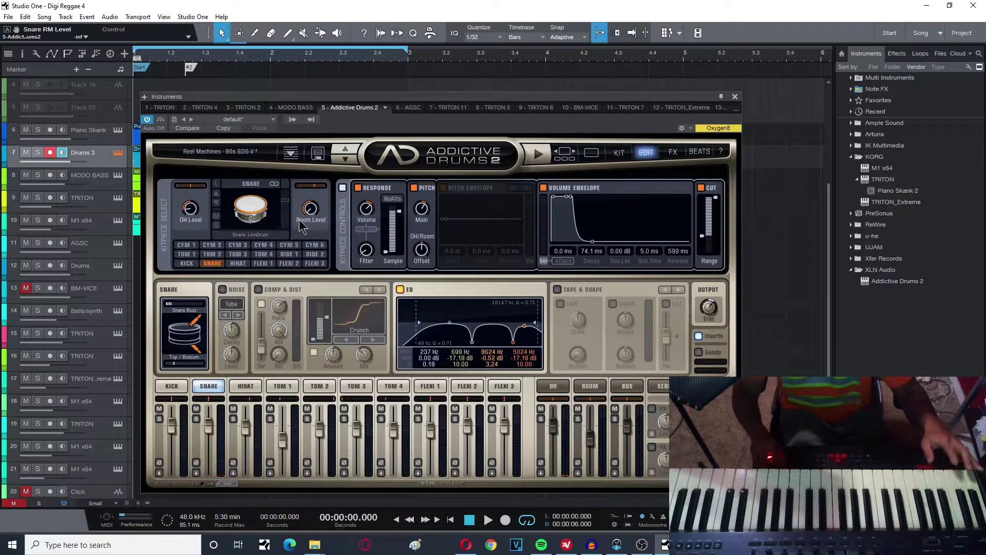
drag(310, 208, 319, 177)
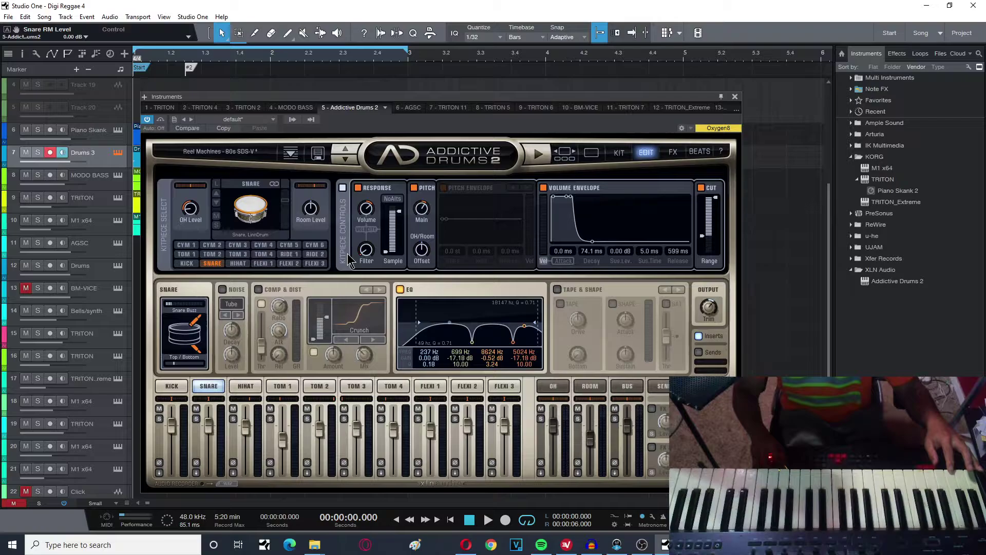
drag(318, 217, 316, 203)
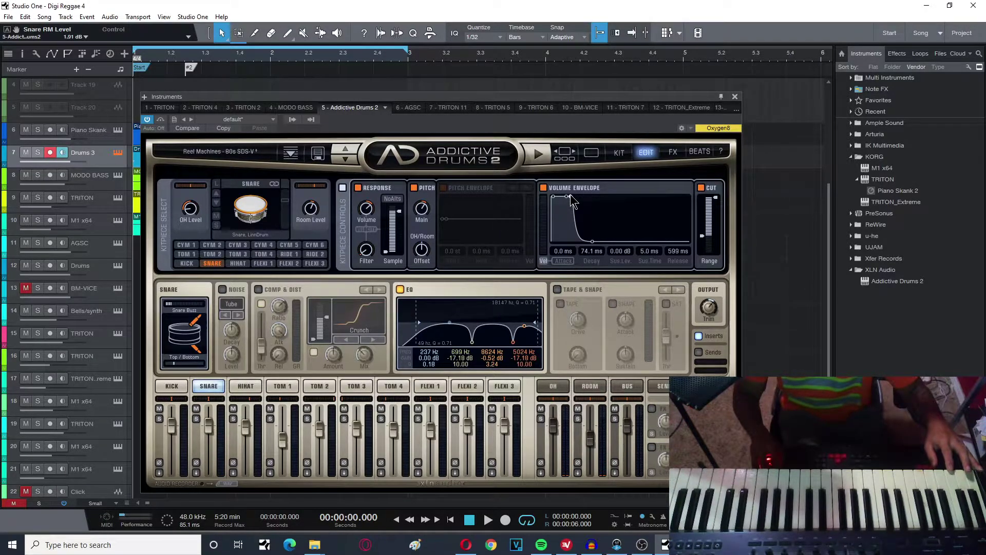
Shape the snare's volume envelope with a 42.9 ms decay, 17.7 ms sustain time and 503 ms release.
drag(570, 196, 565, 194)
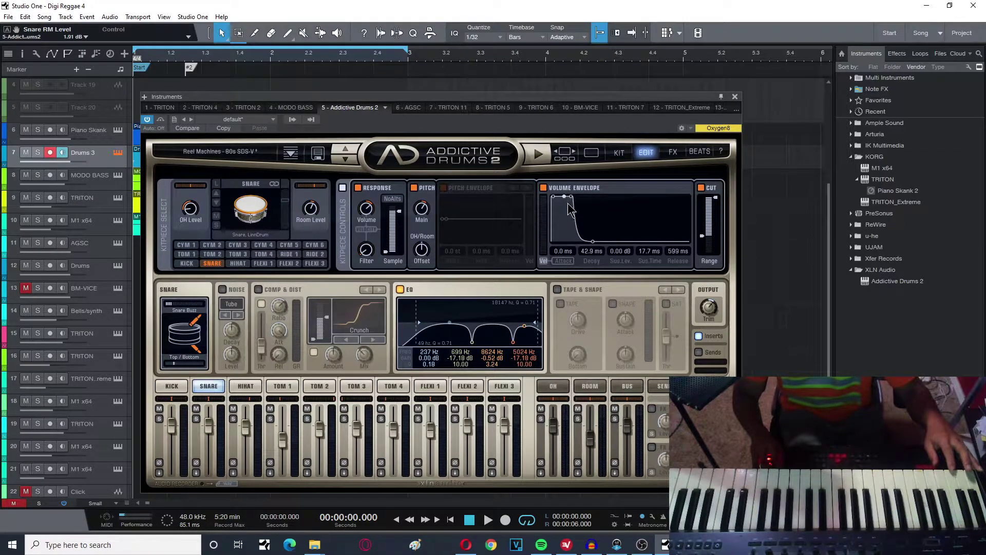
drag(592, 242, 595, 242)
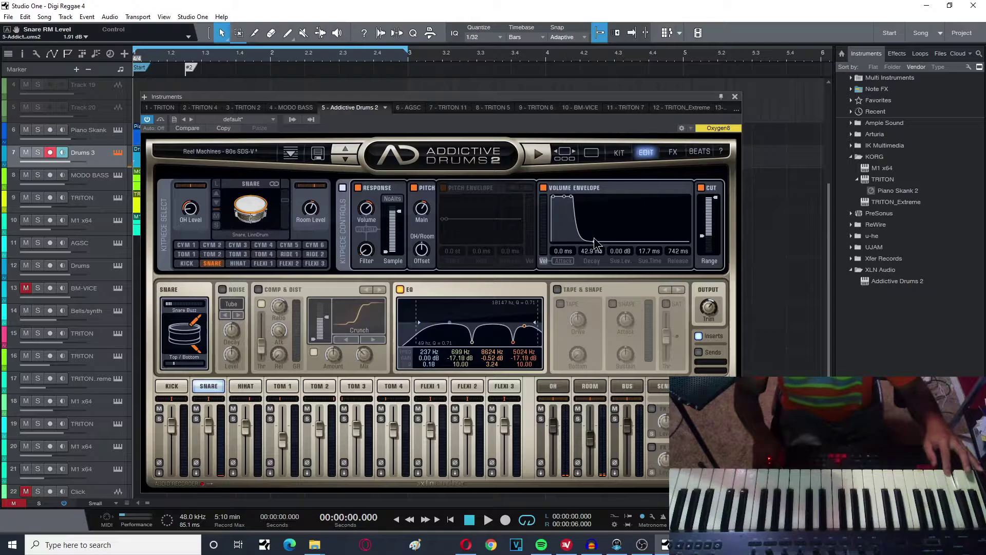
drag(596, 239, 611, 241)
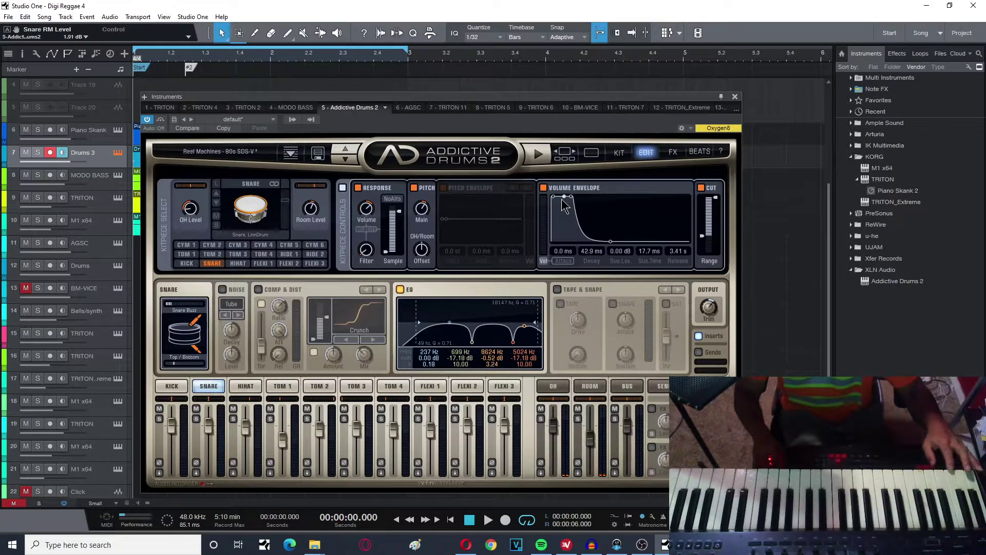
mouse_move(609, 239)
mouse_down()
mouse_move(575, 243)
mouse_move(611, 242)
mouse_up()
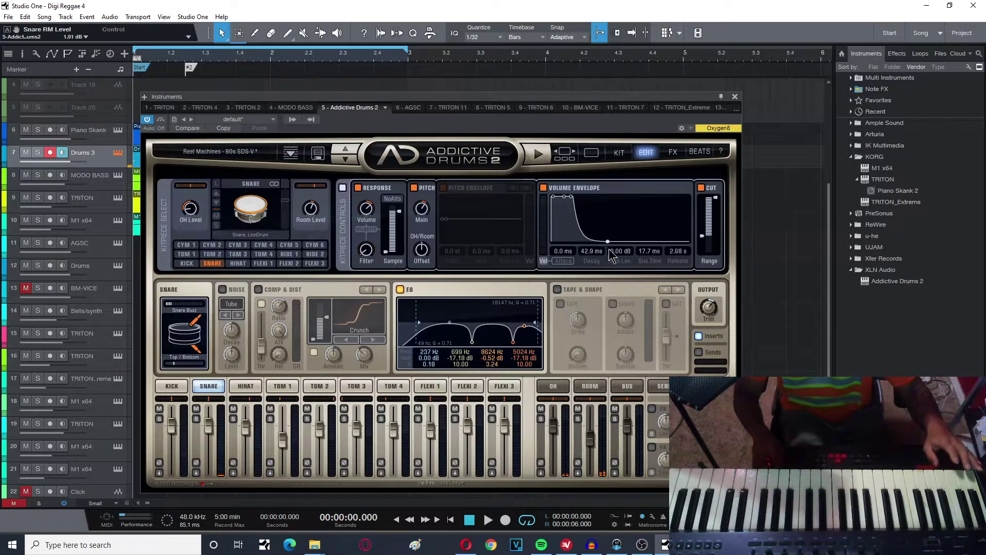
drag(593, 241, 591, 241)
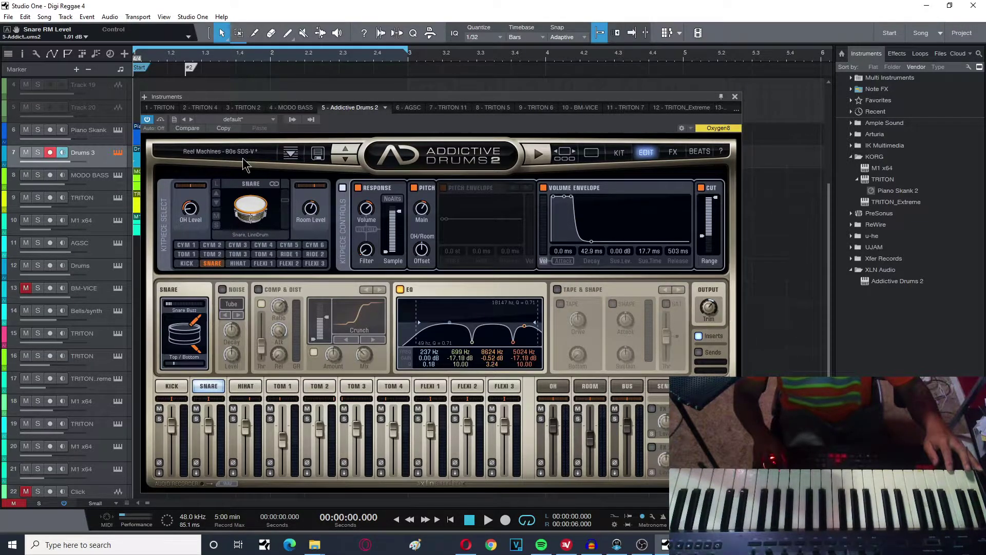
Look at the Reel Machines preset gallery and the drum kit overview, and close the instrument window.
click(620, 153)
click(592, 153)
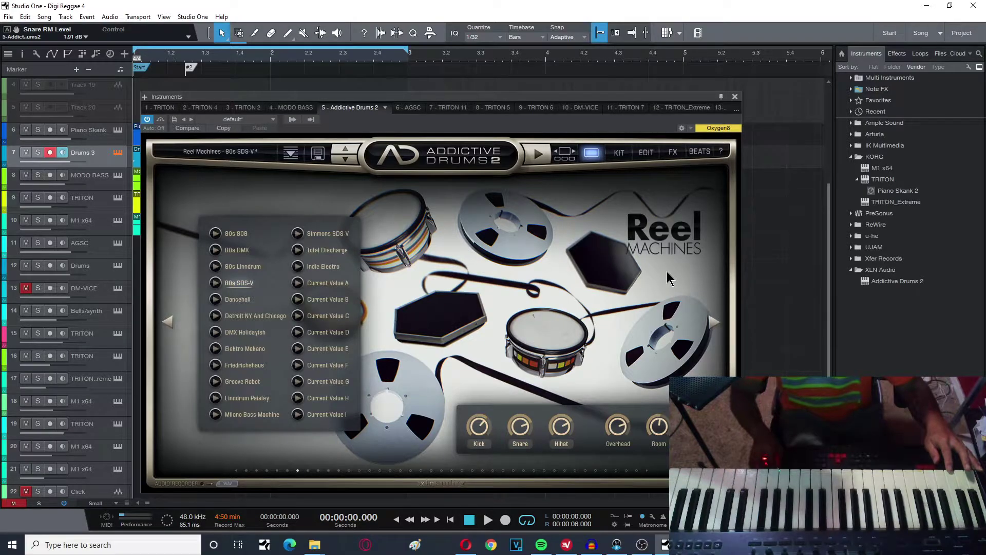
drag(465, 96, 491, 75)
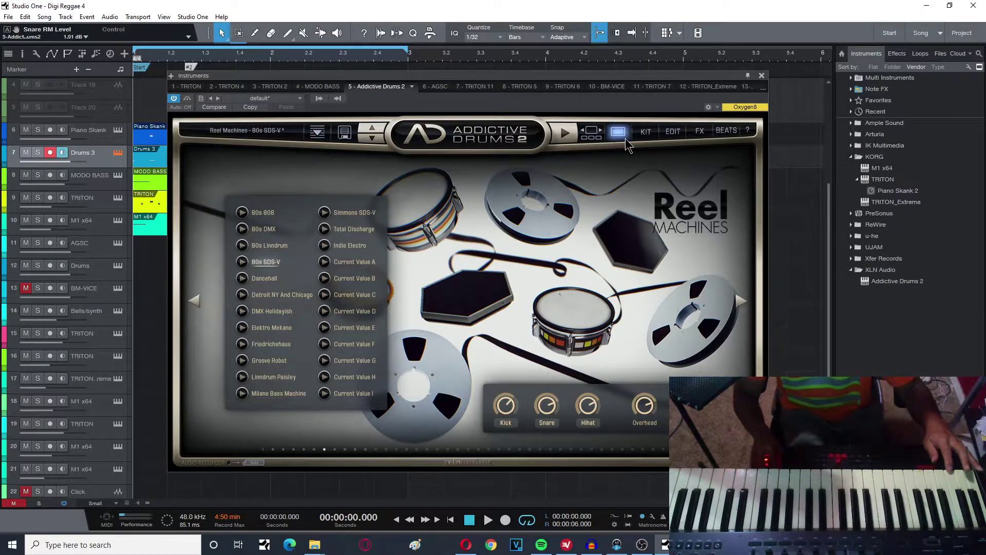
click(643, 135)
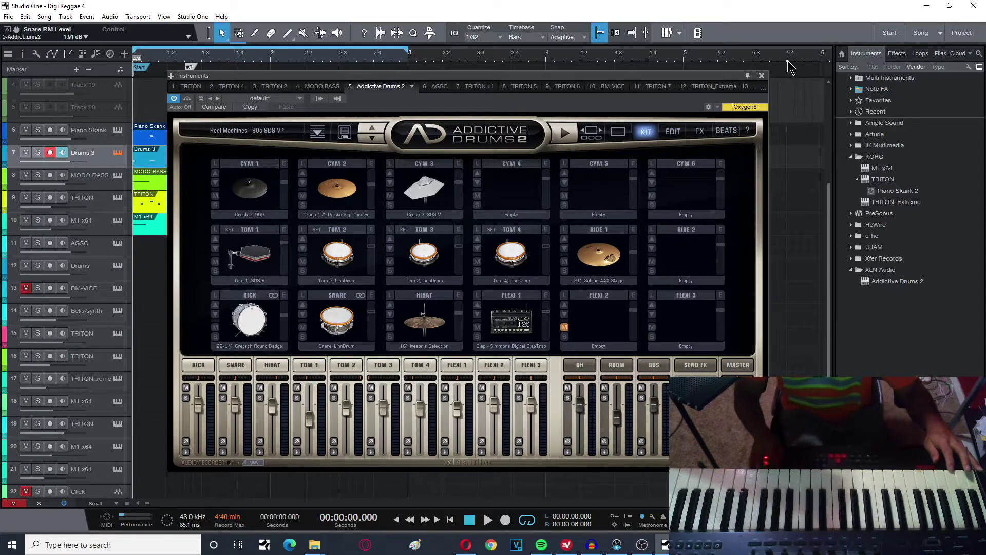
click(761, 76)
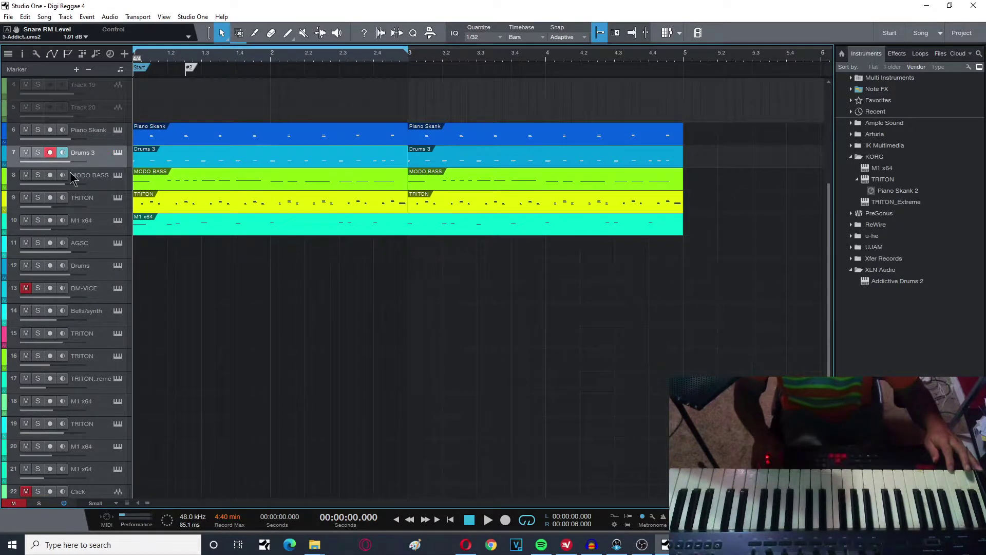
Reopen the Drums 3 instrument, raise the snare EQ's low-cut frequency to 56 Hz and reposition the window.
click(118, 153)
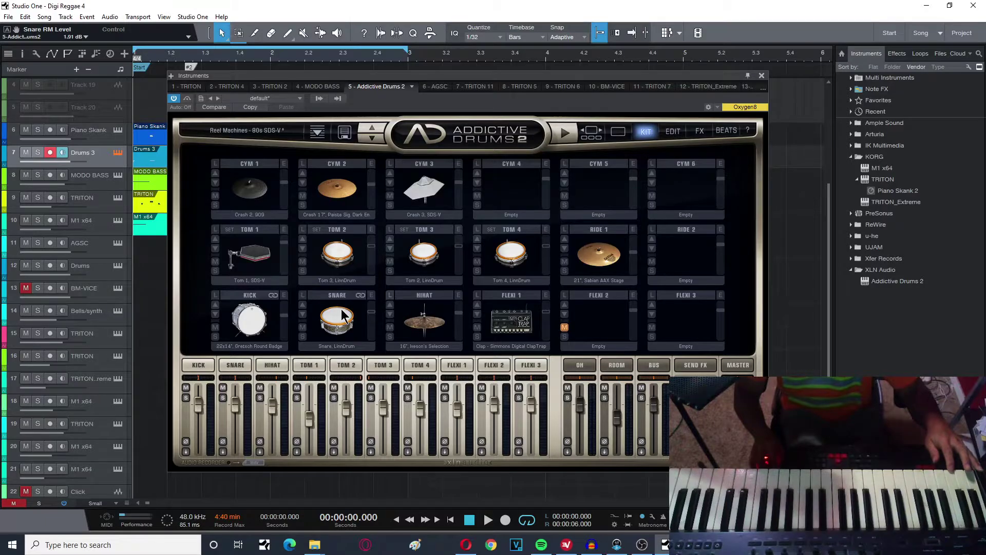
click(235, 365)
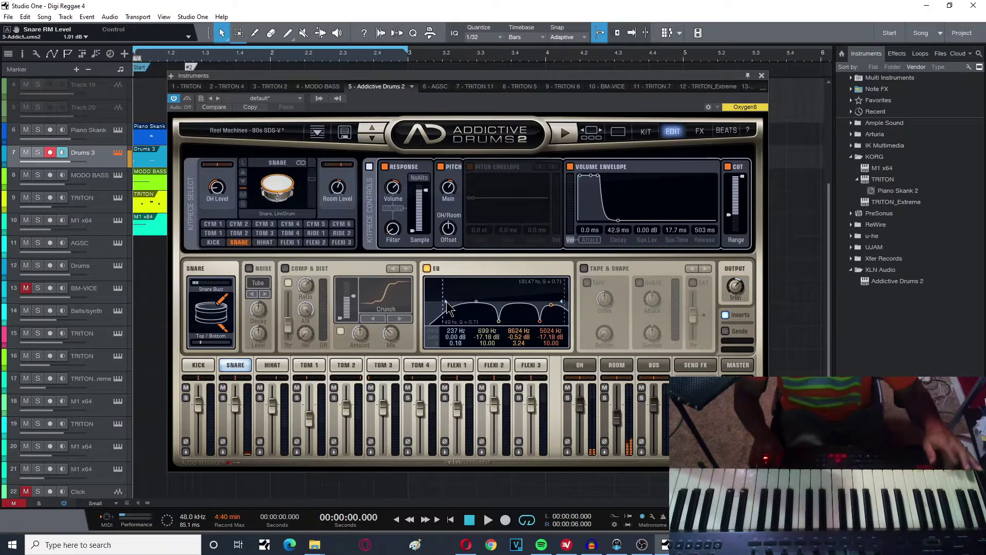
mouse_move(446, 302)
mouse_down()
mouse_move(431, 303)
mouse_move(449, 302)
mouse_up()
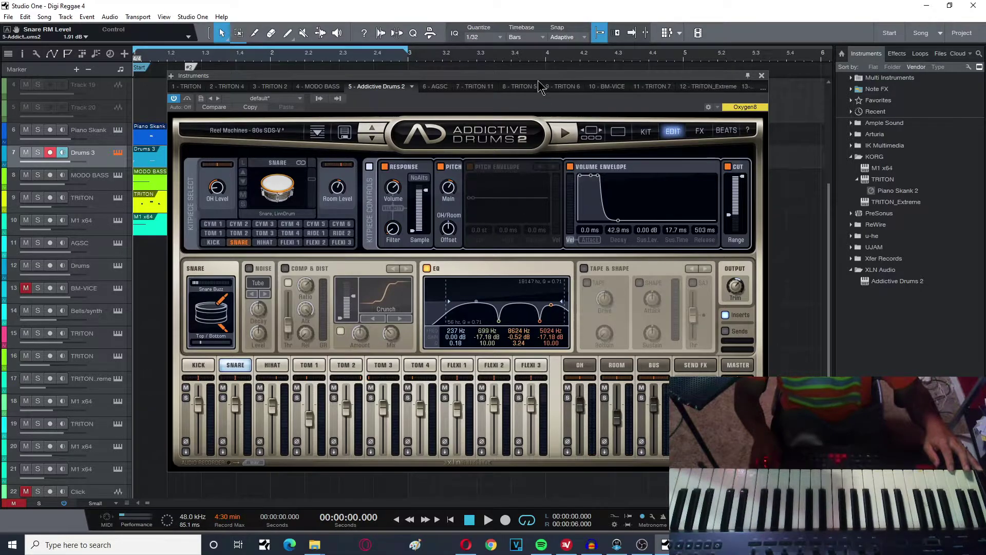
drag(537, 80, 427, 82)
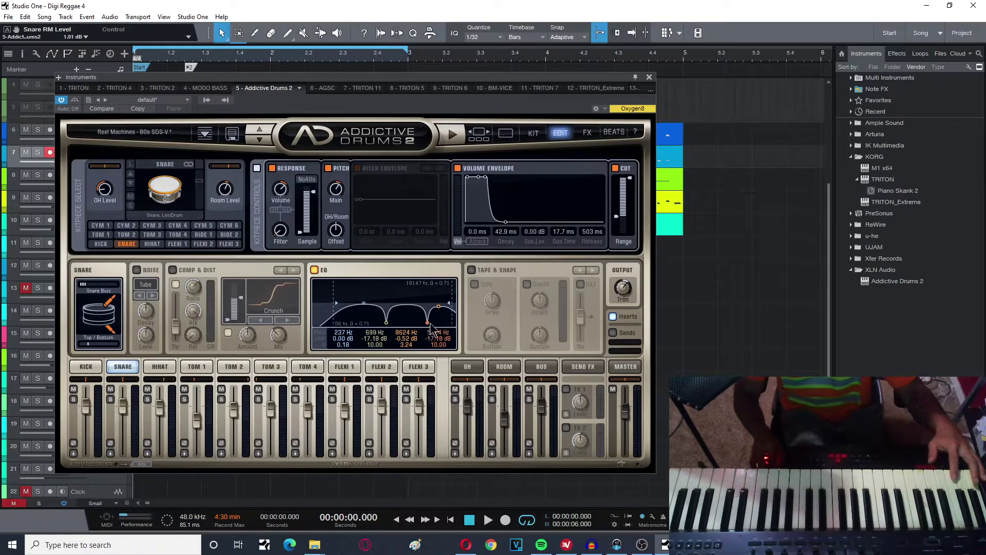
Boost the snare EQ's red high band to 22.96 dB to audition it, and settle on a -12.24 dB cut at 4441 Hz.
drag(429, 325, 430, 283)
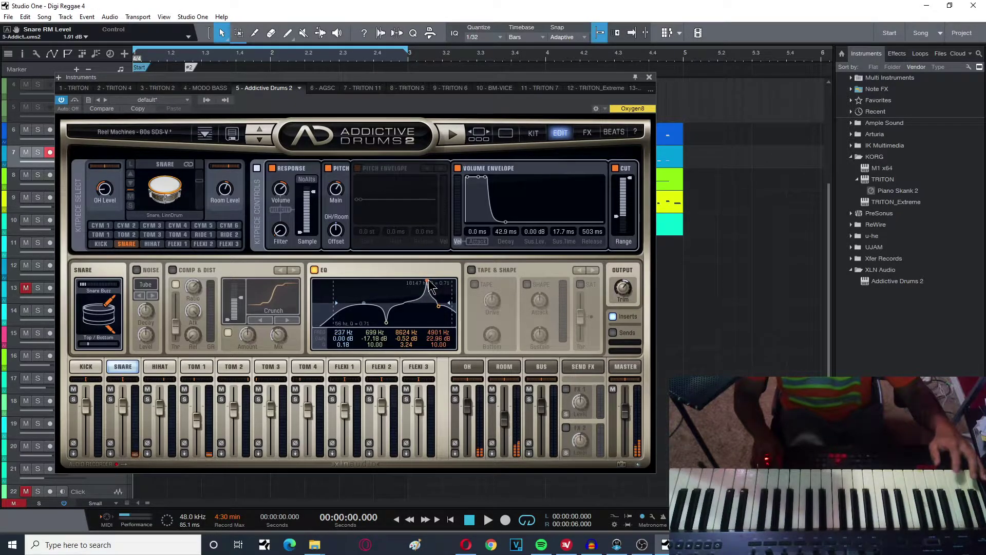
drag(429, 281, 428, 282)
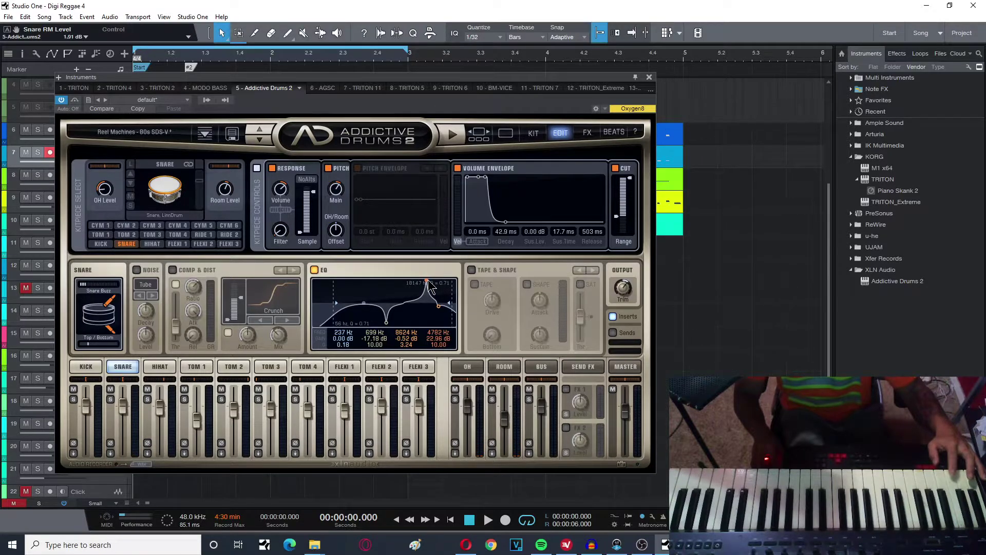
drag(429, 288, 428, 321)
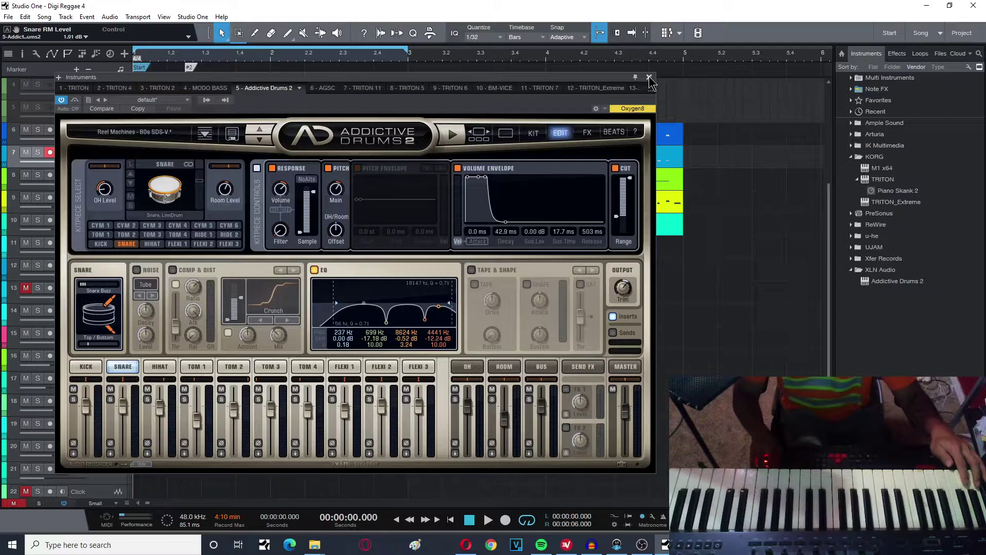
Adjust the hi-hat EQ's high cut, set its red high band to 4665 Hz, and close the drum instrument.
click(168, 366)
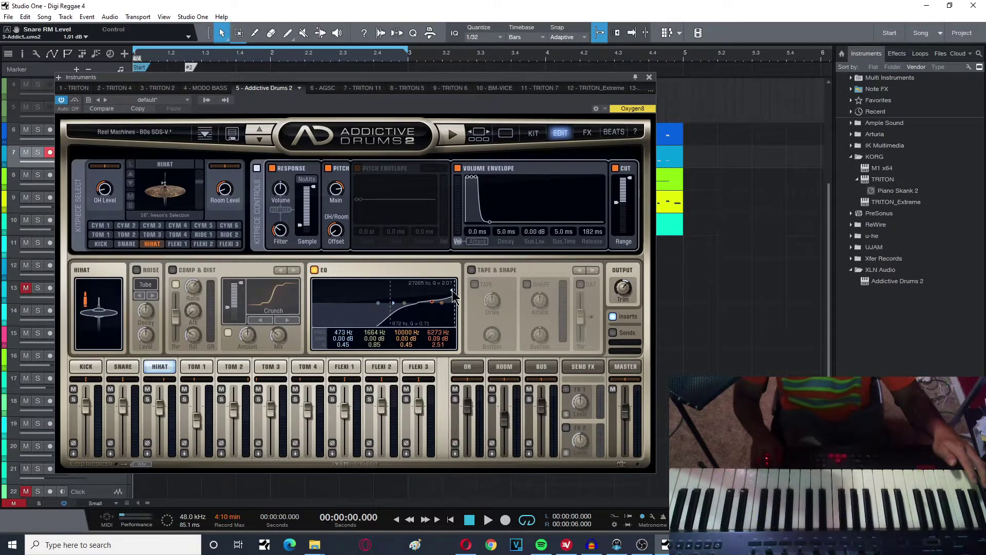
drag(455, 297, 452, 294)
drag(432, 301, 414, 303)
drag(414, 301, 418, 303)
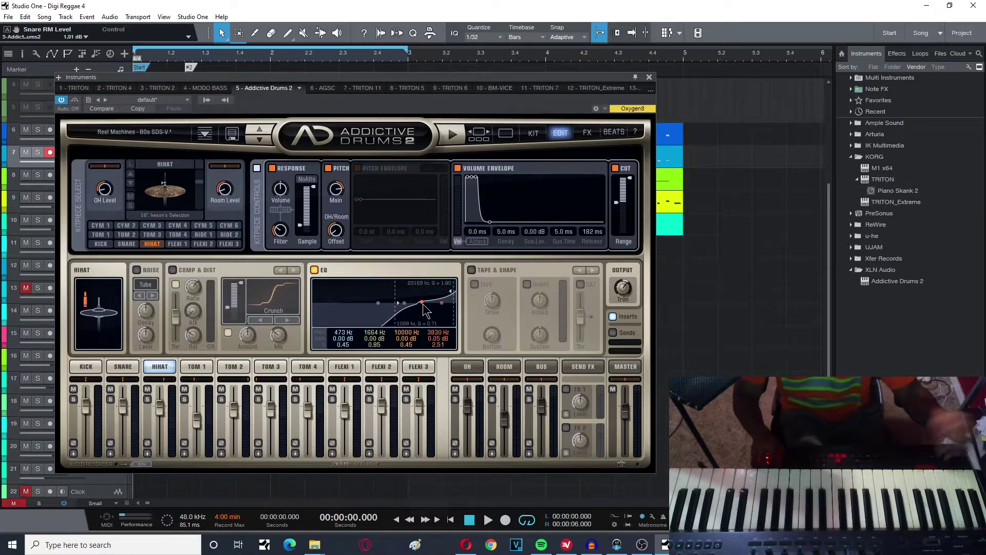
mouse_move(422, 304)
mouse_down()
mouse_move(426, 285)
mouse_move(430, 309)
mouse_up()
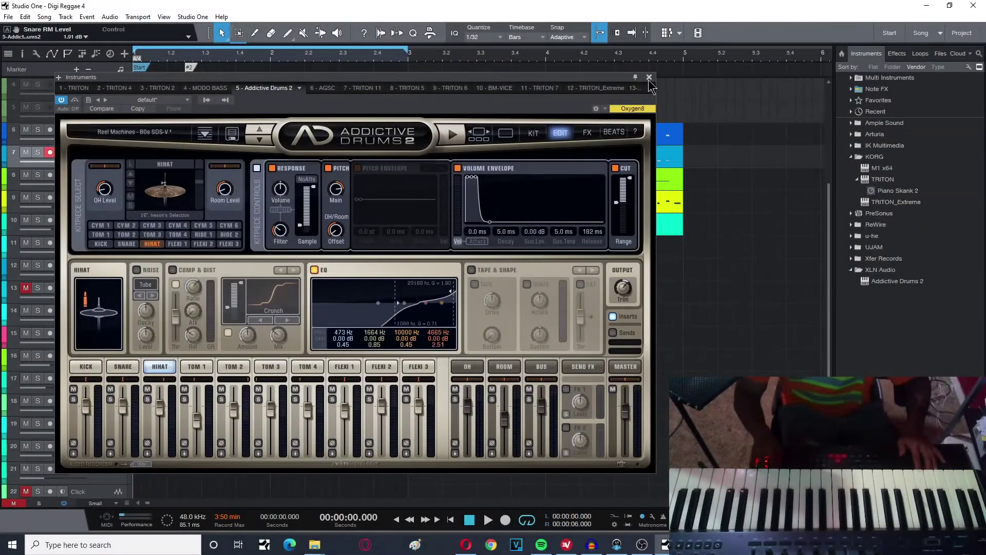
click(652, 77)
Open the MODO BASS track's instrument and examine its bass model, play style and amp settings.
click(113, 186)
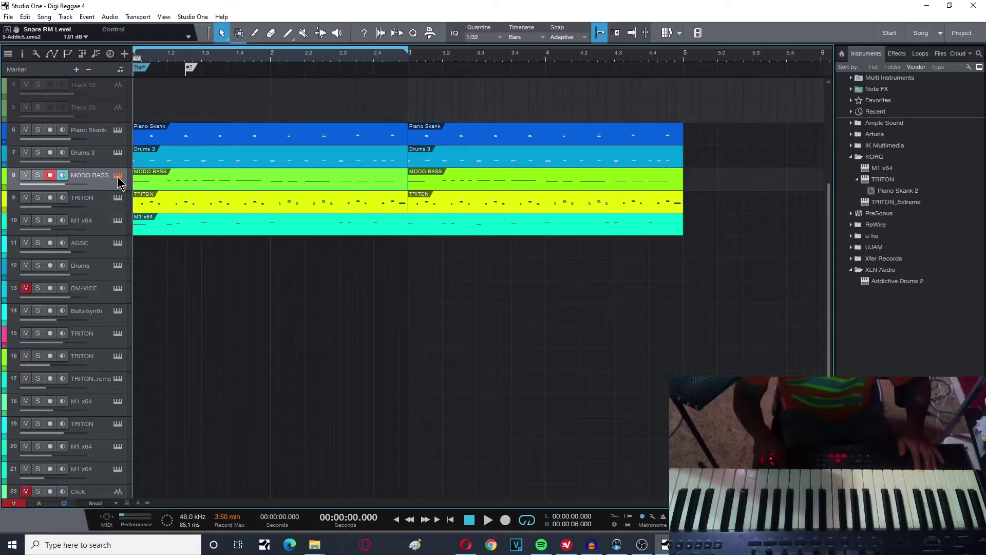
click(118, 175)
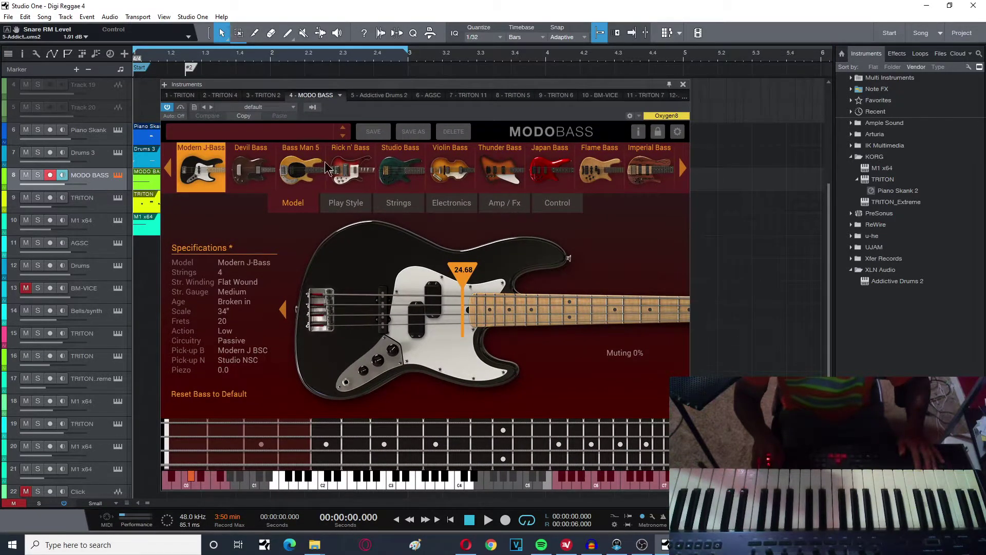
click(346, 203)
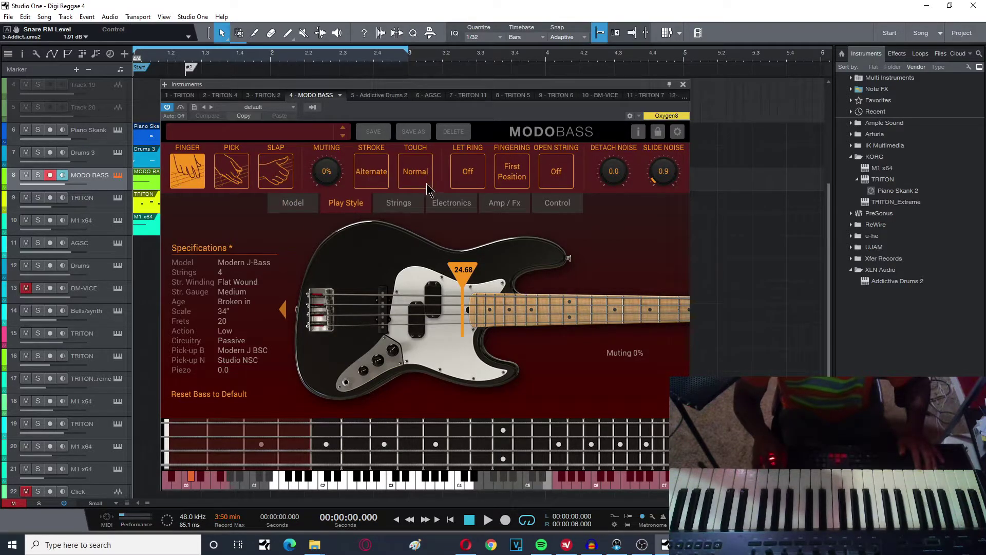
click(489, 204)
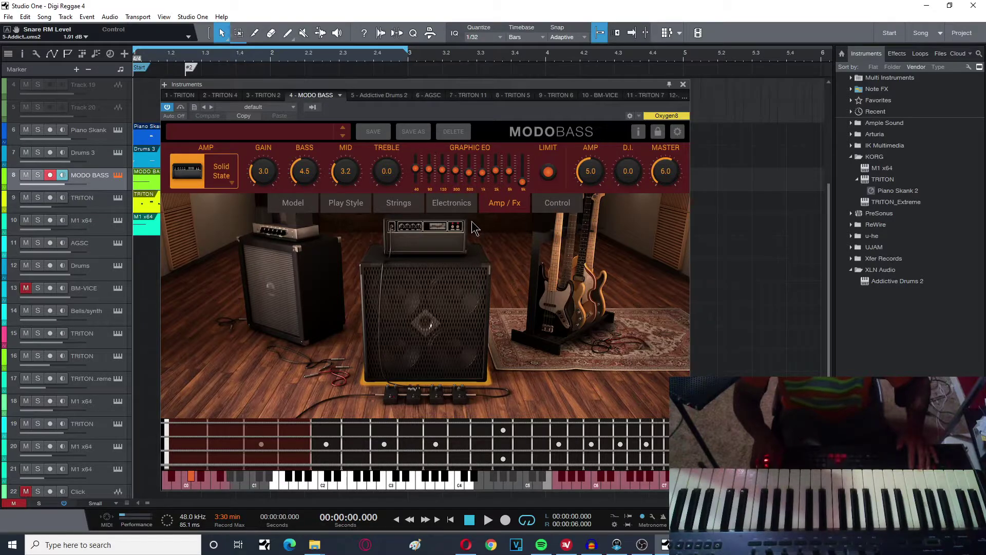
click(351, 208)
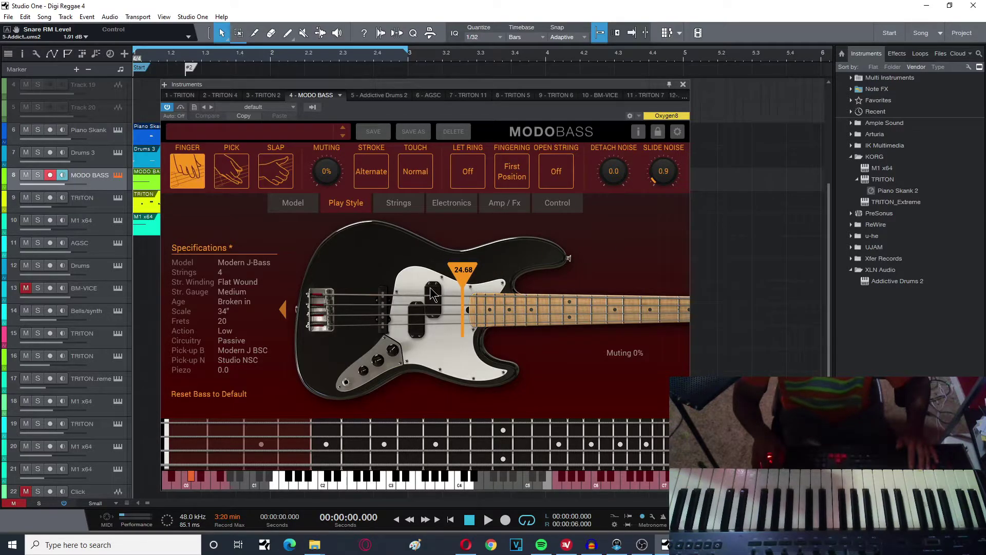
Review the bass string settings and shift the bridge pickup to 10.30 and the neck pickup to 18.17.
click(394, 205)
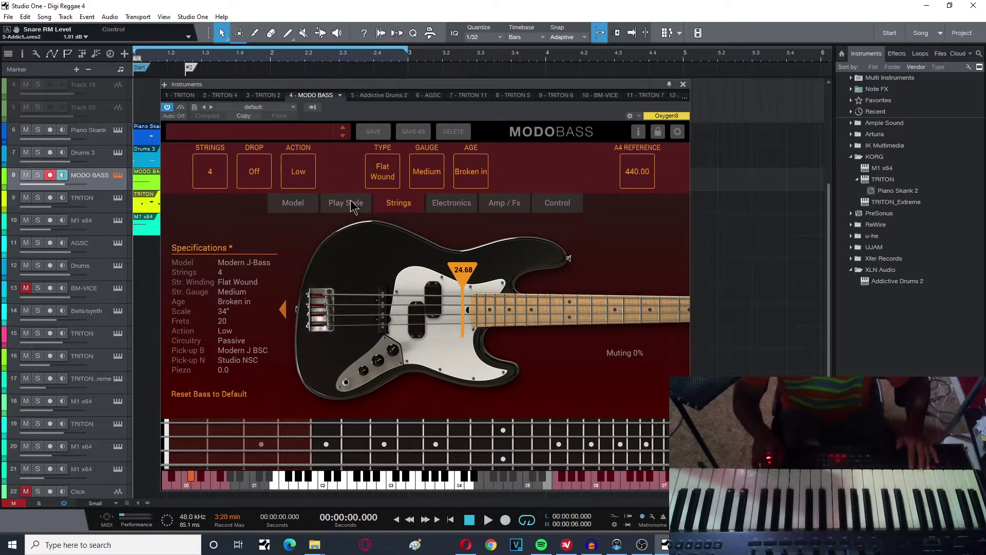
click(459, 206)
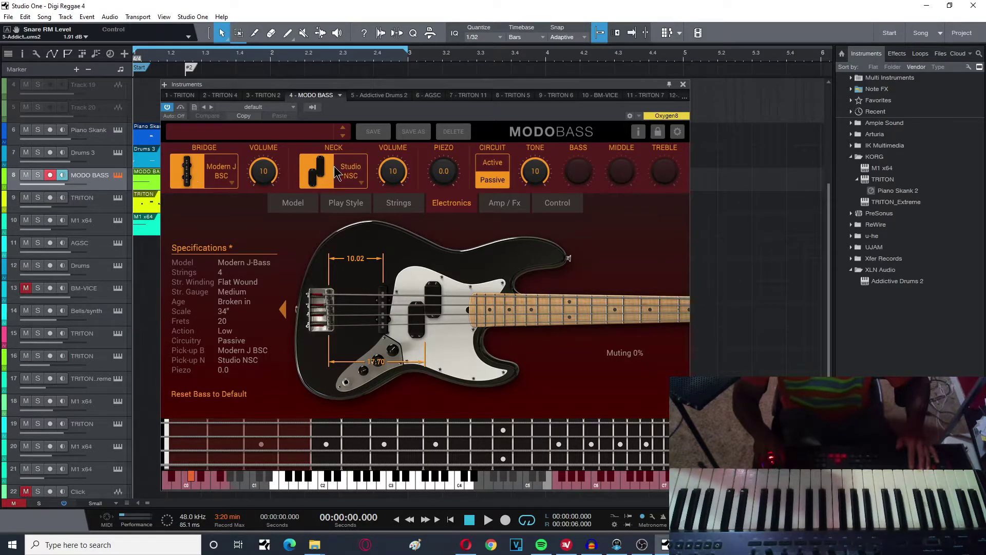
drag(384, 307, 434, 296)
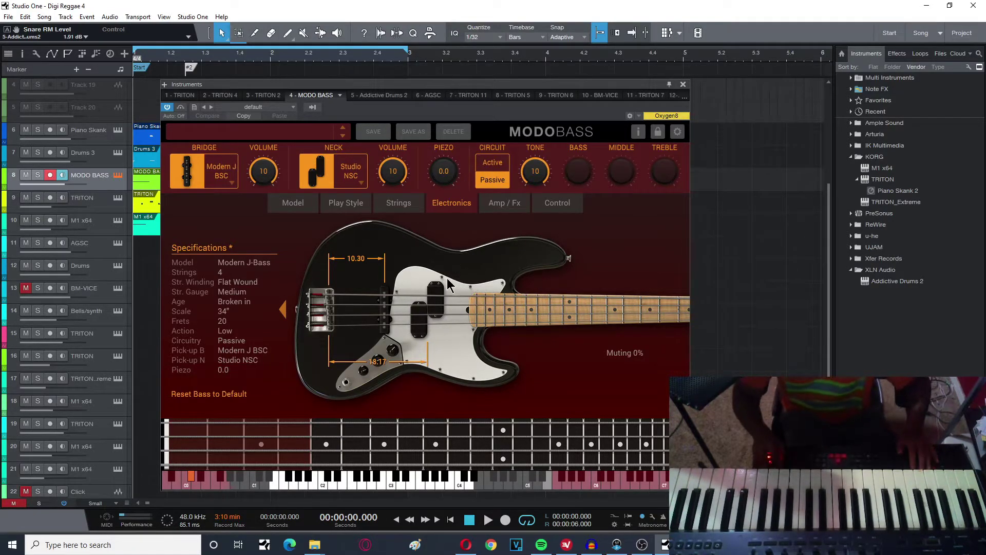
Look through the MODO BASS control mappings and bass models, and close the instrument window.
click(520, 205)
click(559, 206)
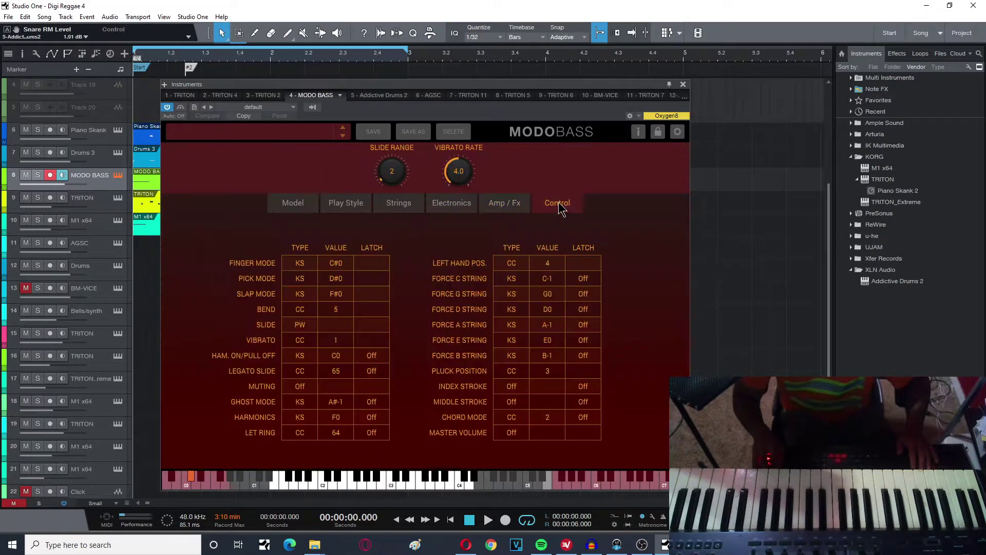
click(301, 212)
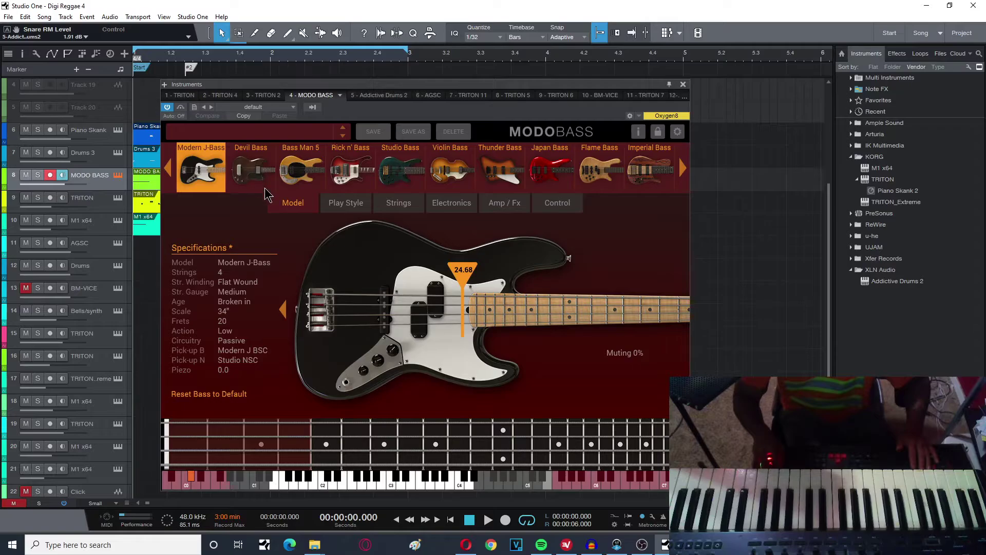
click(683, 84)
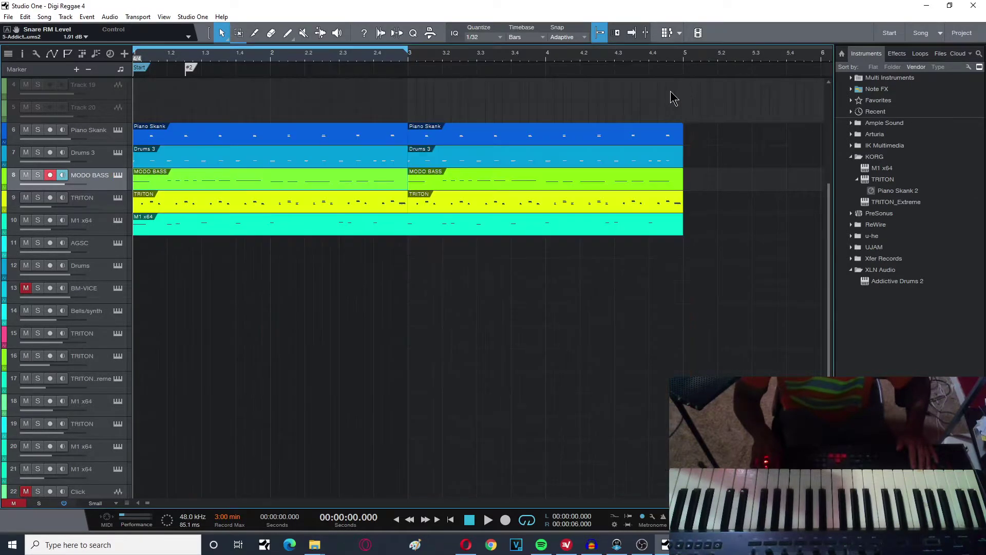
Open the instrument of the yellow TRITON track playing Rotary Organ and look over its effects and easy-edit pages.
click(103, 201)
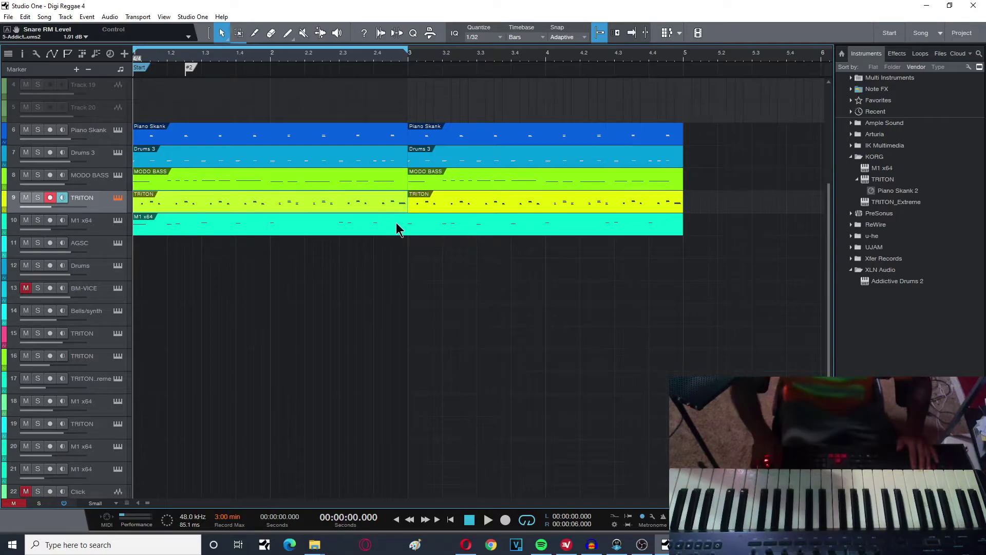
key(F11)
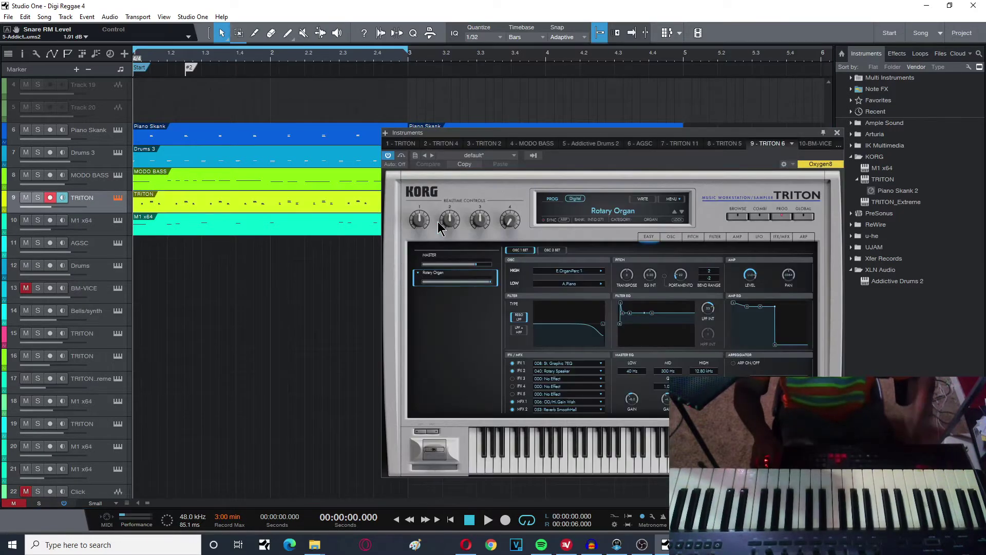
drag(531, 128, 396, 126)
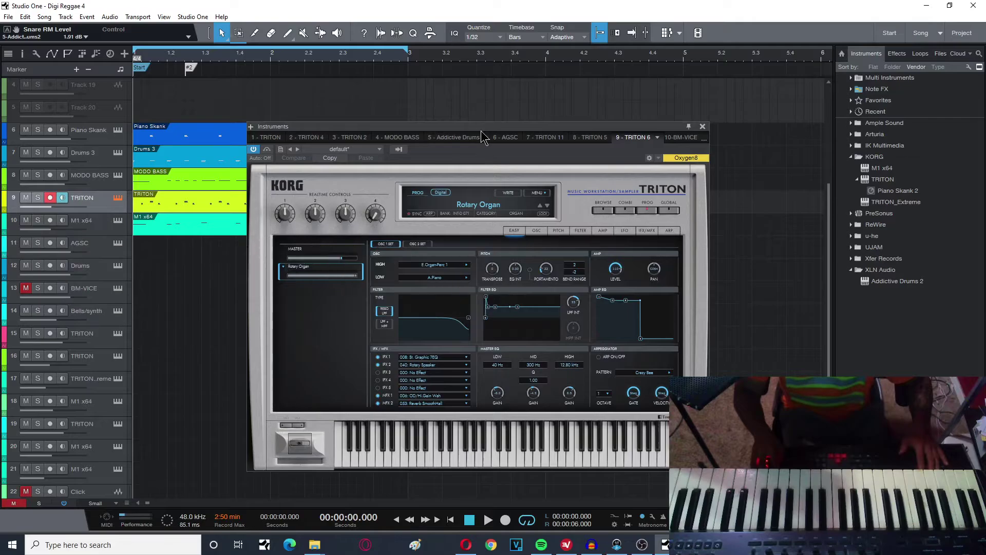
drag(482, 126, 462, 114)
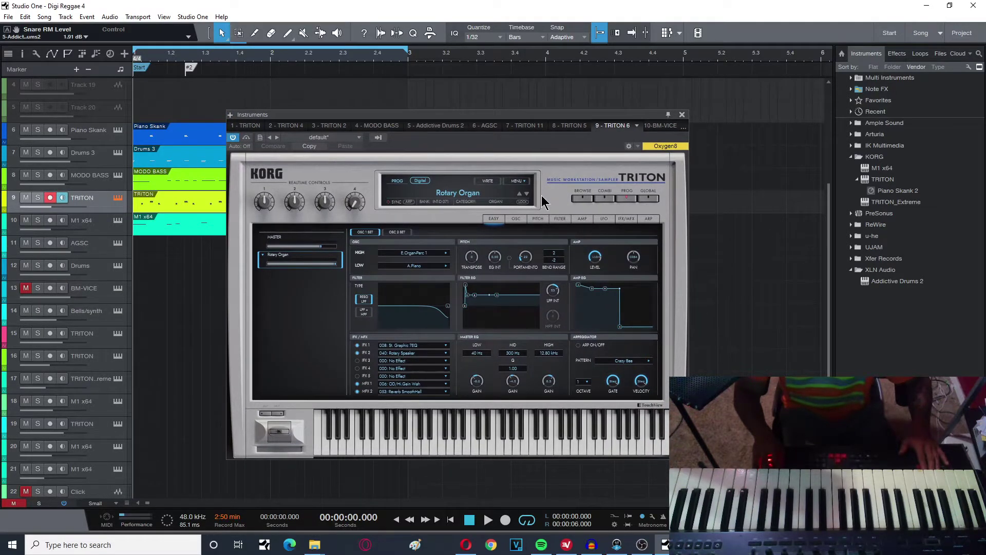
click(626, 220)
click(491, 220)
Browse the TRITON programs in the Organ category and load the Jazz Rotary sound.
click(583, 199)
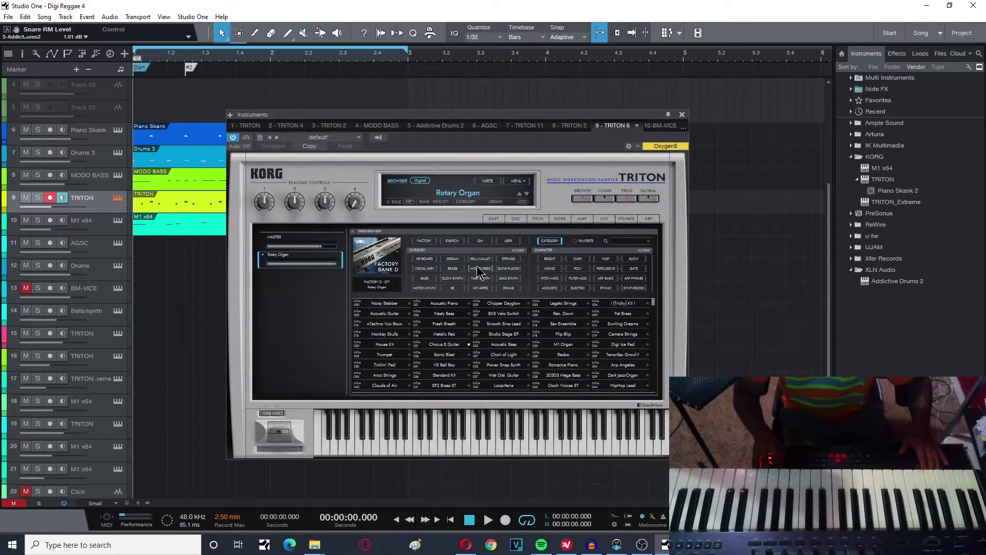
click(452, 260)
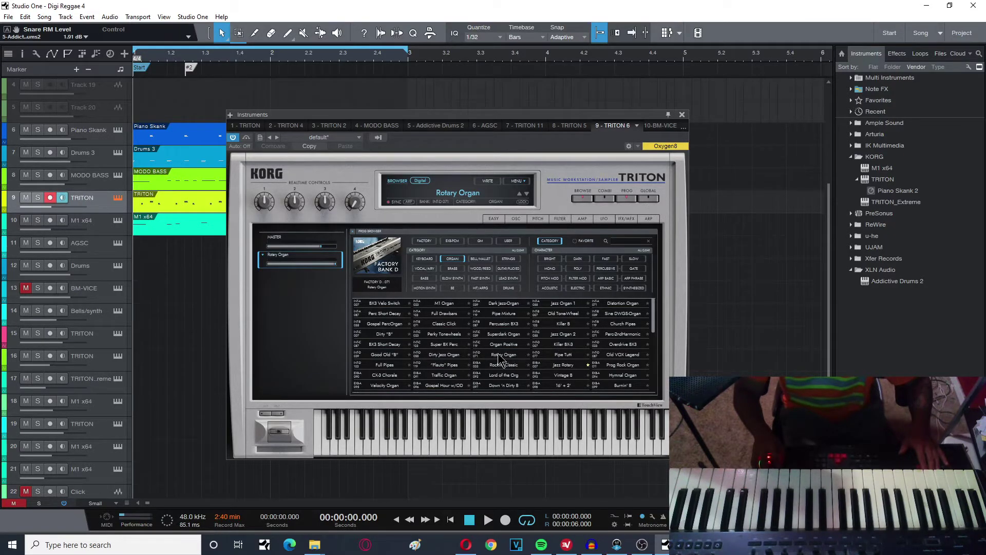
drag(482, 115, 328, 113)
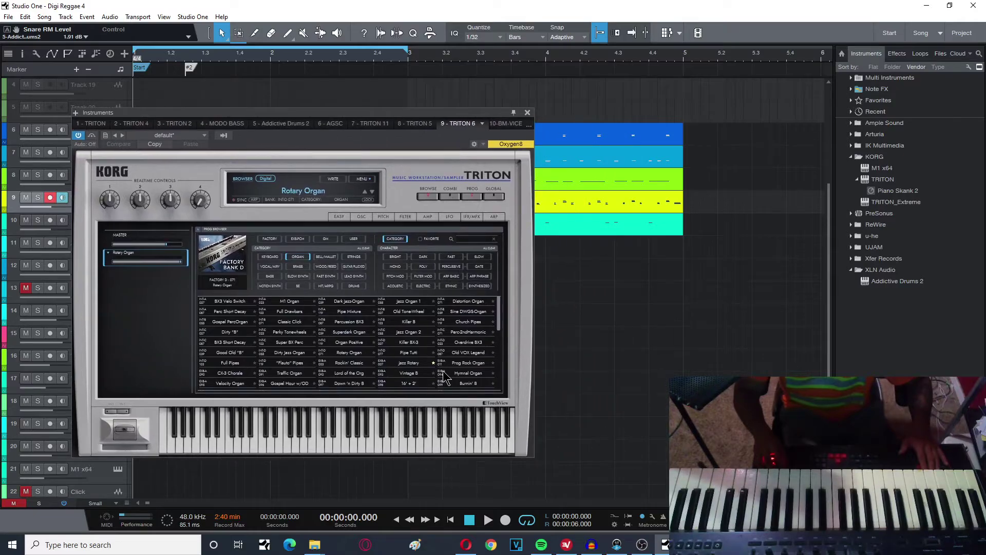
click(403, 363)
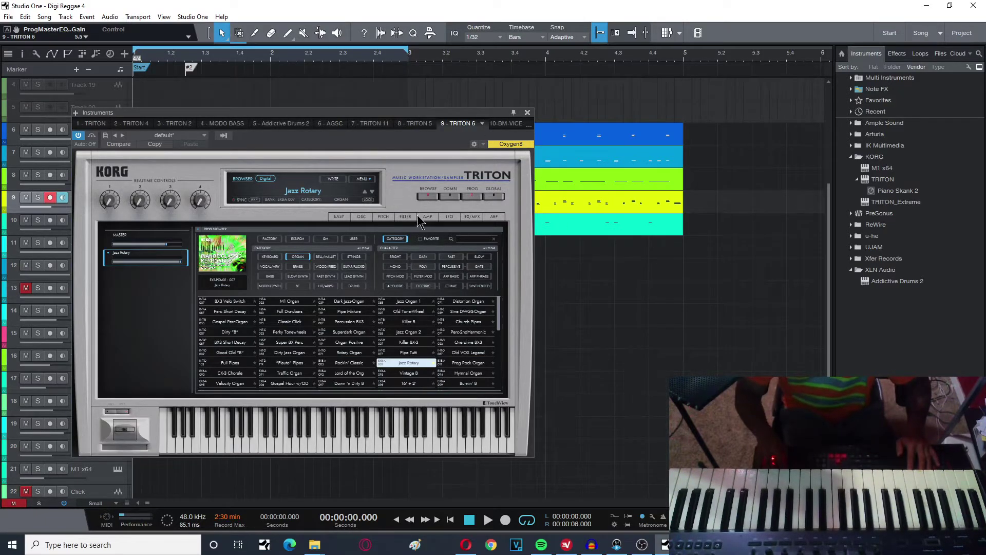
Review the Jazz Rotary effect routing and the IFX 1 graphic EQ bands, and close the instrument window.
click(471, 216)
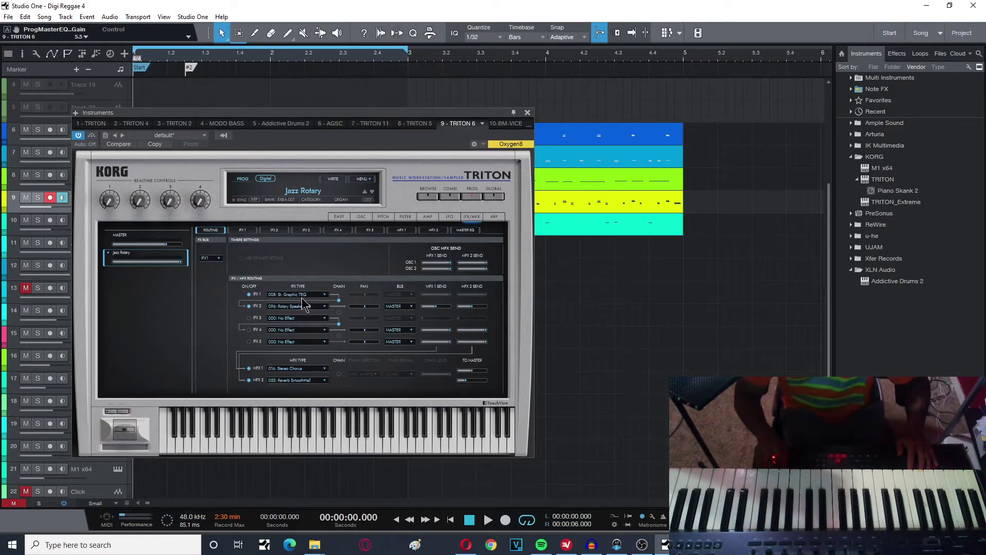
click(243, 230)
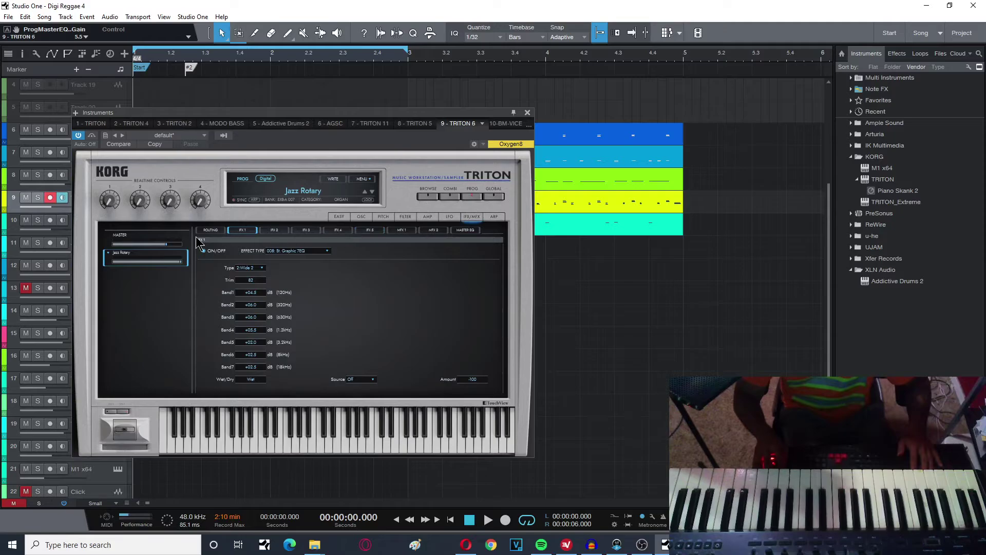
click(527, 113)
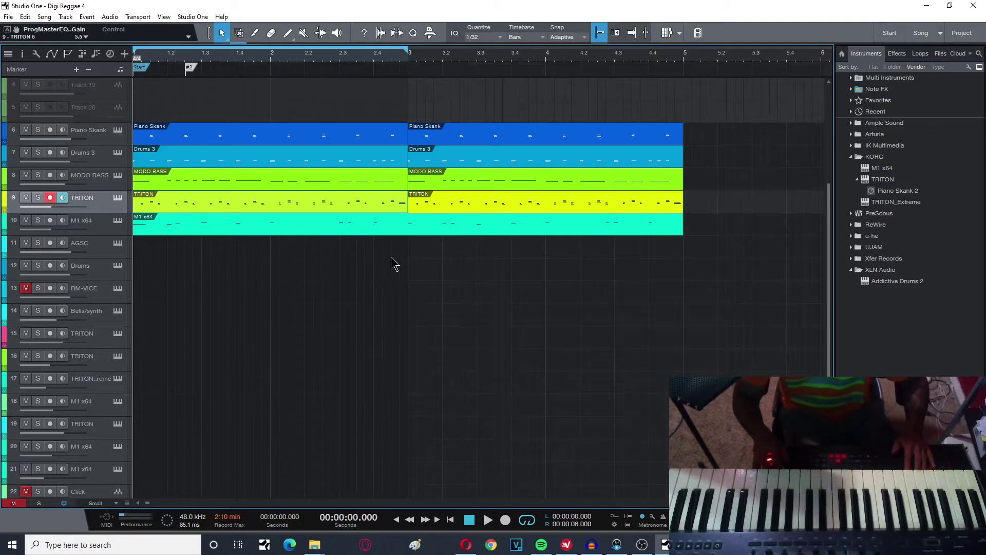
Open the instrument of the M1 x64 track below the organ and audition its Twinkle sound with the track soloed.
click(112, 232)
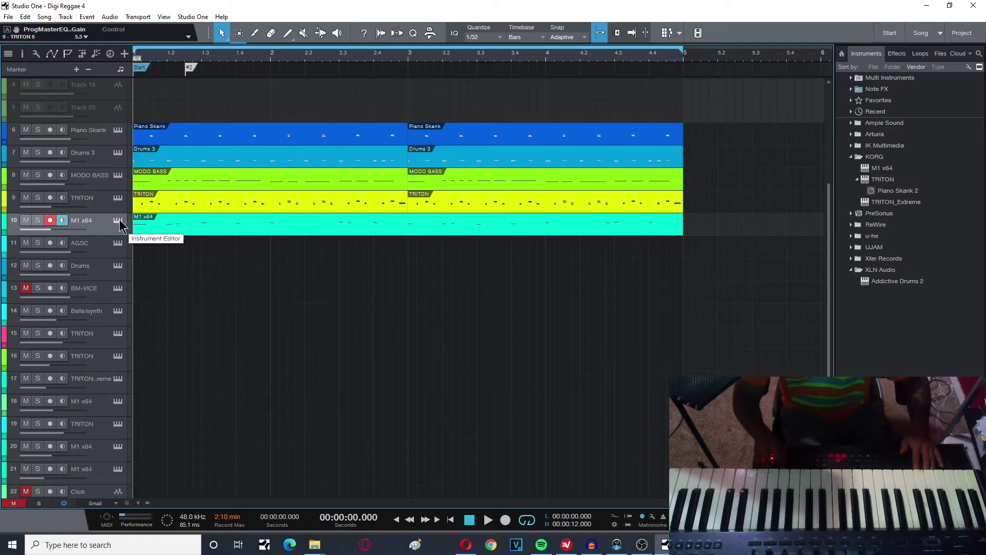
click(120, 221)
drag(459, 80, 447, 209)
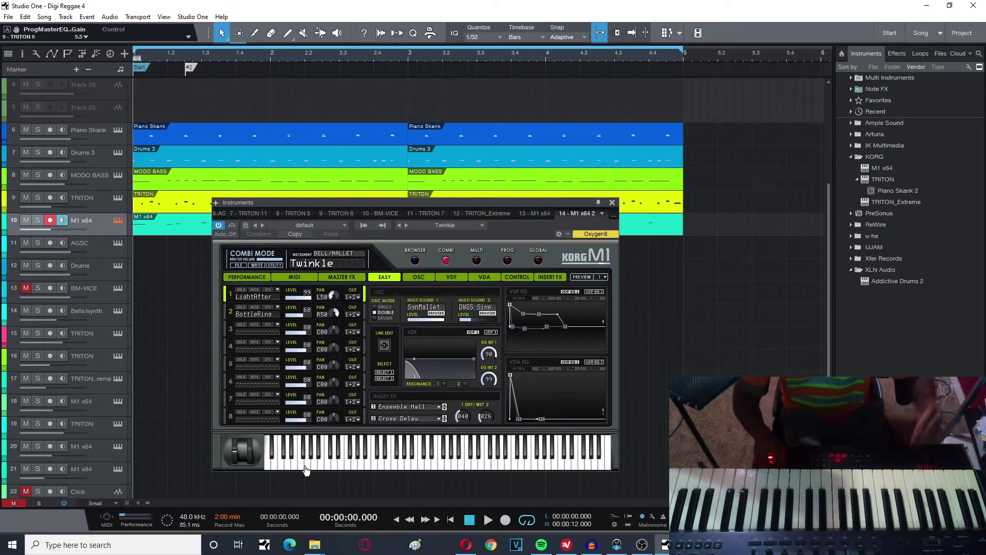
click(488, 520)
click(38, 220)
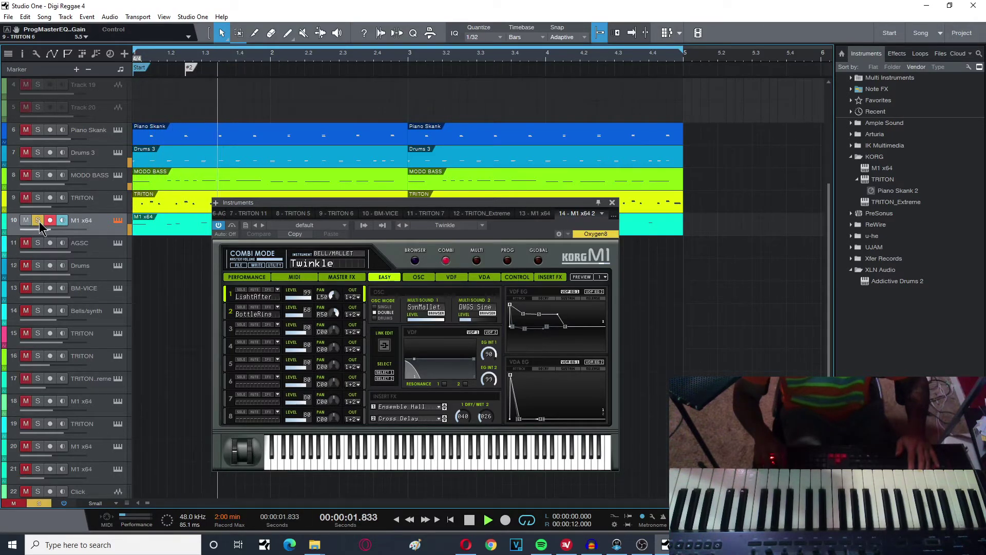
drag(379, 202, 331, 266)
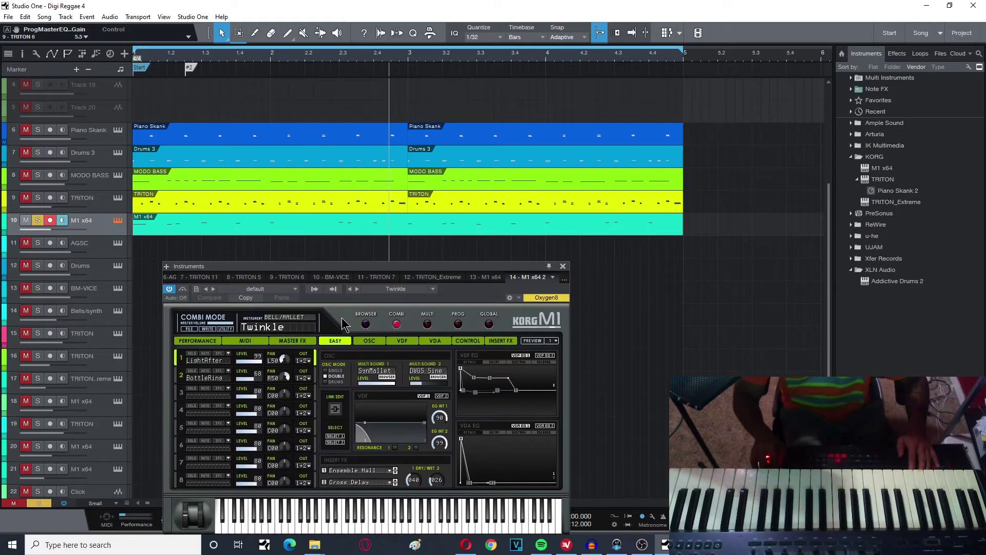
drag(387, 267, 390, 212)
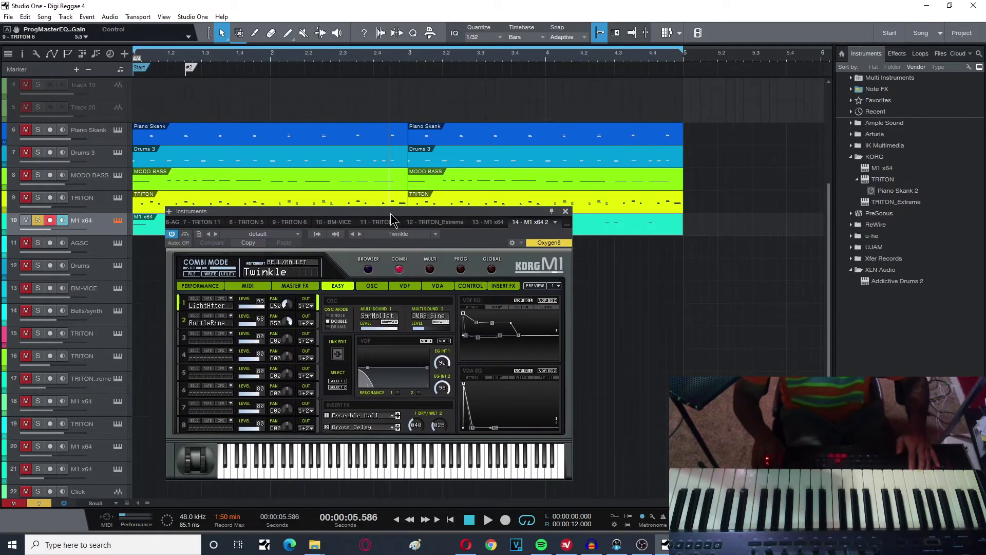
Browse the M1's Brass combi sounds, trying In Baroque and selecting Baroque.
click(367, 269)
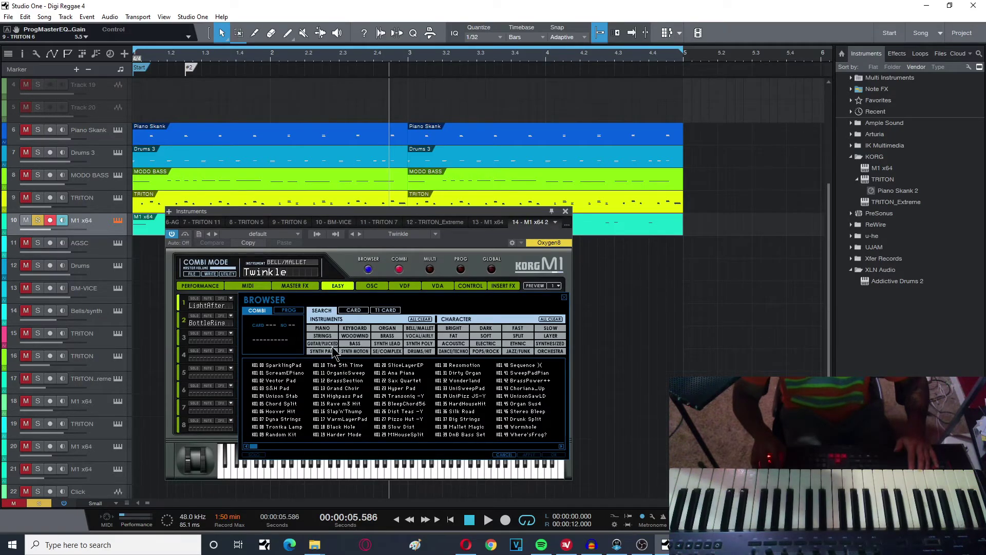
click(389, 337)
mouse_move(298, 453)
mouse_down()
mouse_move(452, 448)
mouse_move(297, 440)
mouse_up()
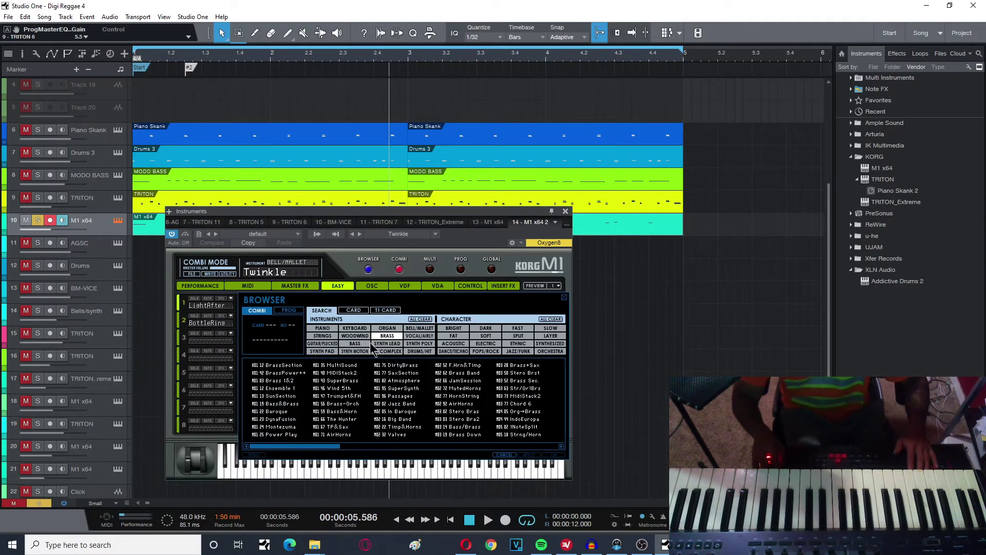
click(406, 412)
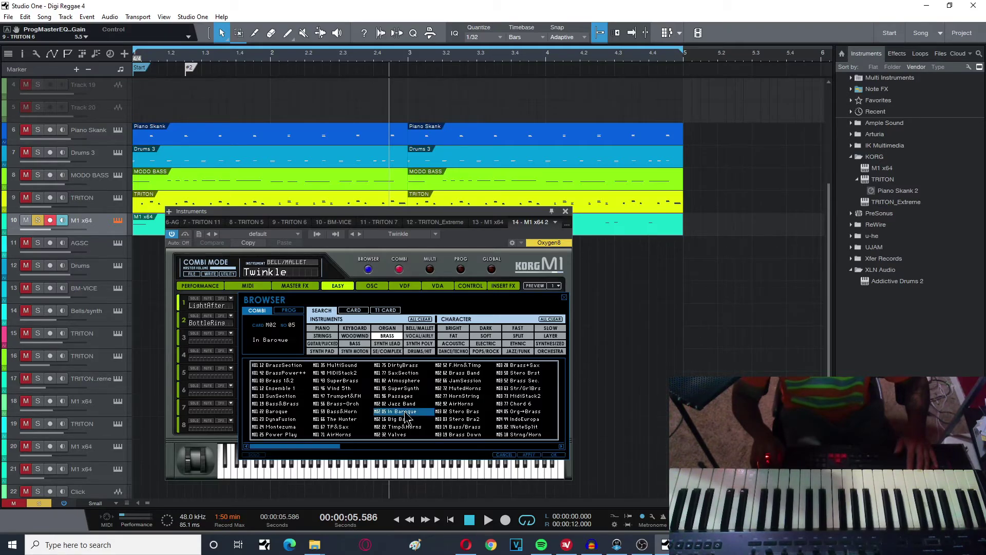
click(280, 412)
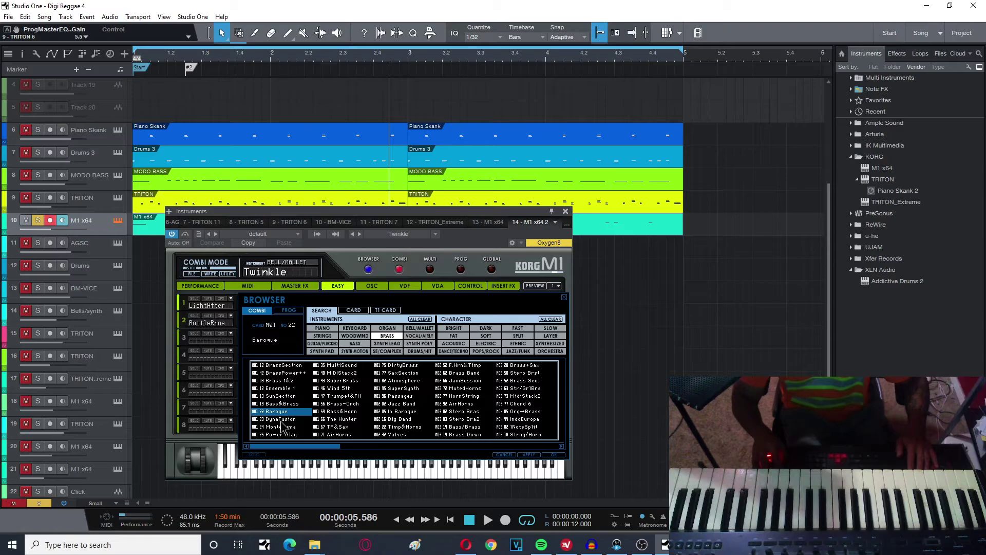
Play the song from the start, unsolo the M1 x64 track, close its instrument, and return the stopped playback to the beginning.
click(450, 519)
key(space)
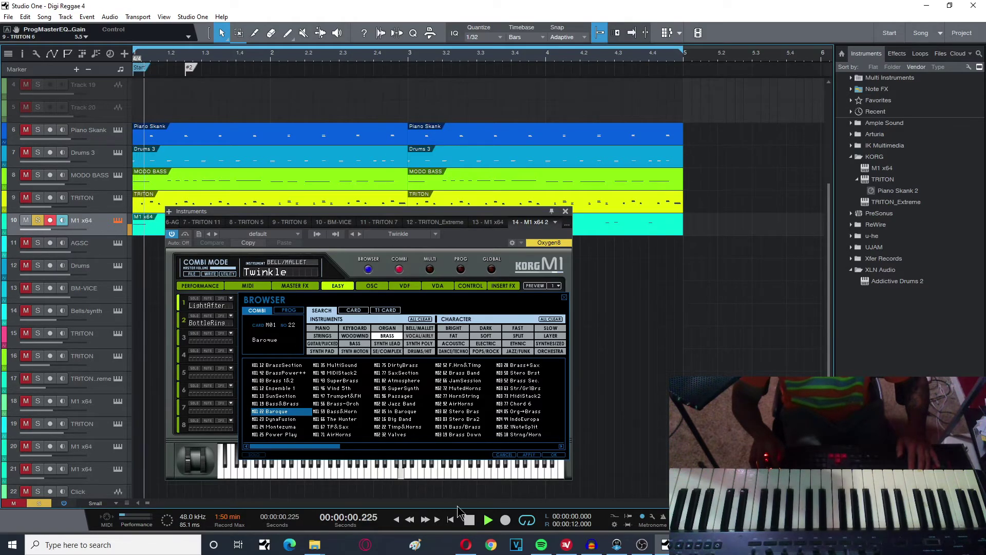
click(38, 220)
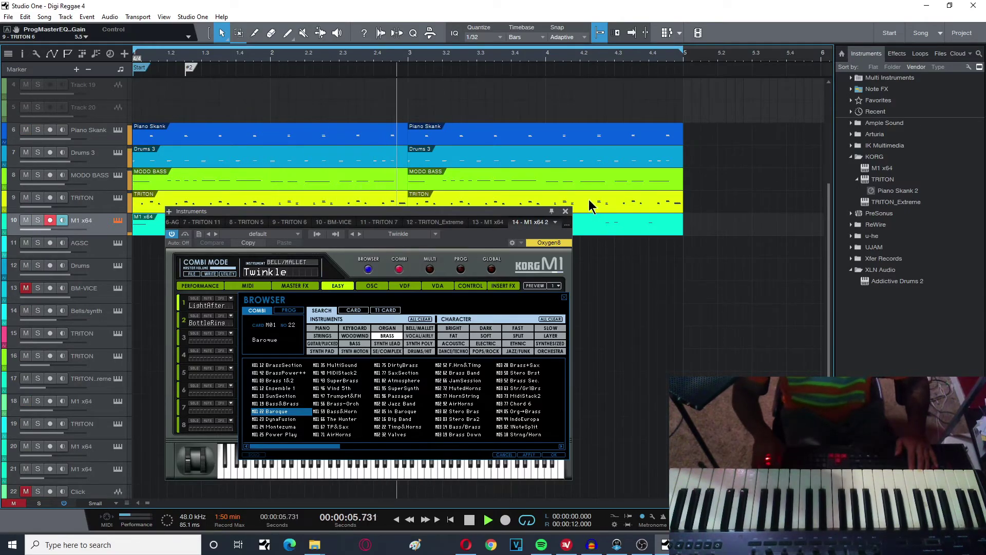
click(566, 211)
key(space)
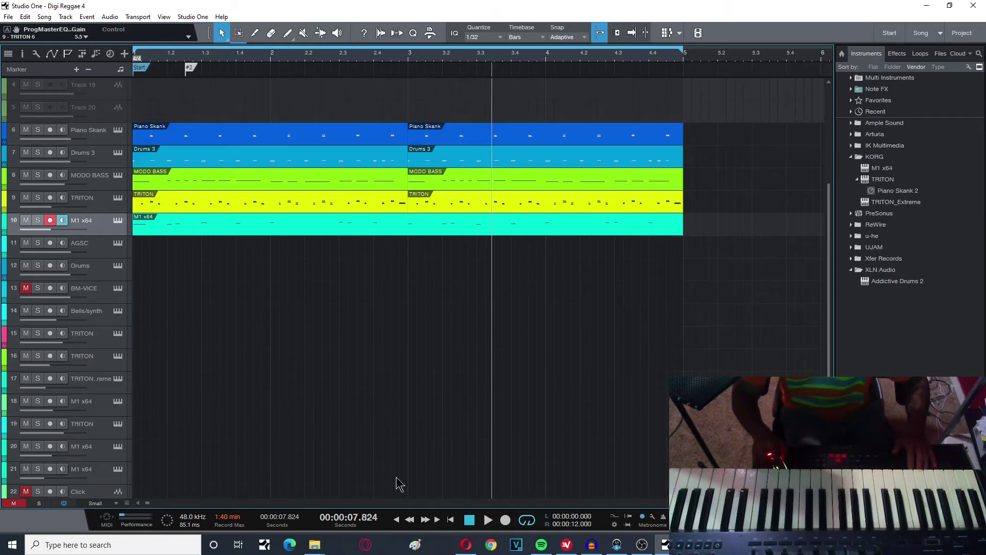
click(451, 520)
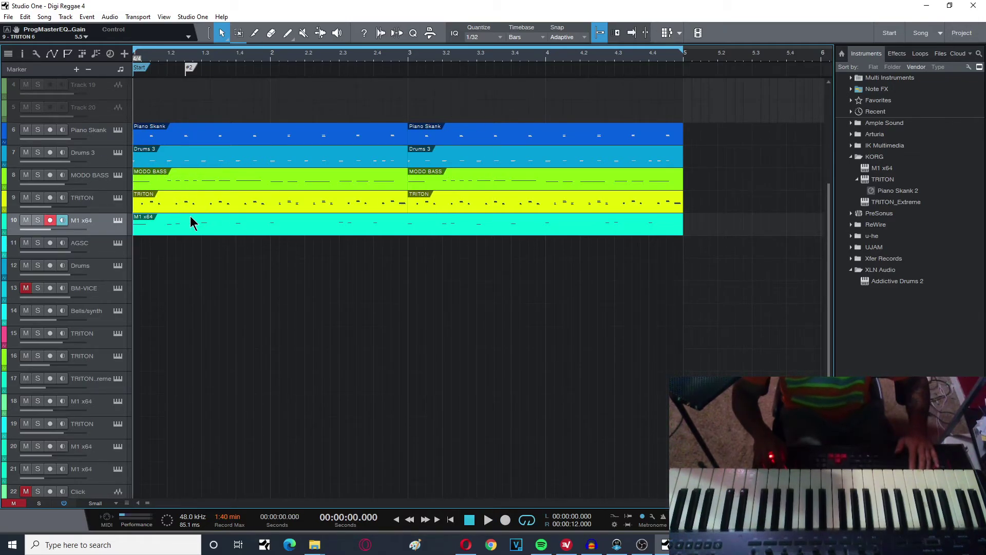
Reopen the Drums 3 track's Addictive Drums 2 instrument, check its kit and FX pages, and close it.
click(117, 188)
click(107, 163)
click(117, 143)
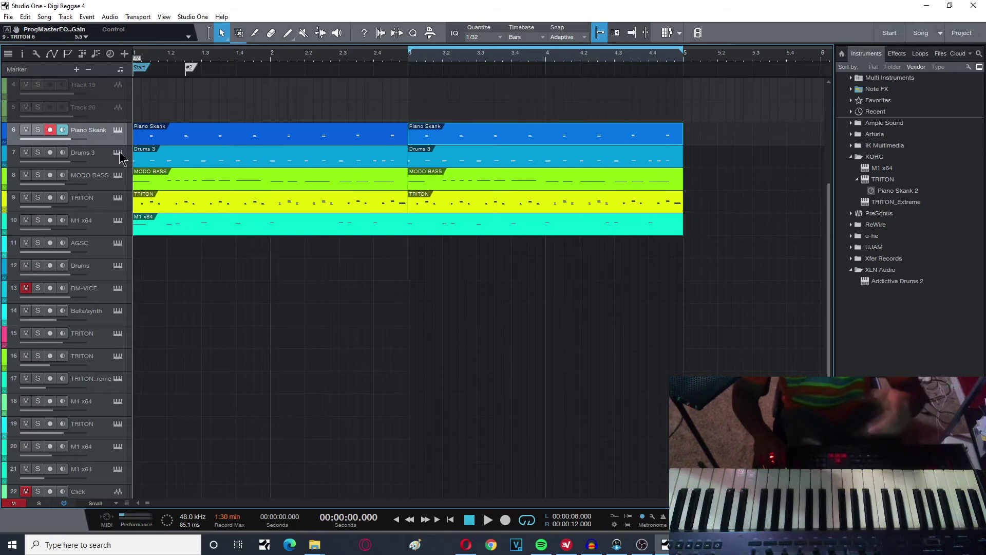
click(118, 152)
drag(307, 76, 361, 108)
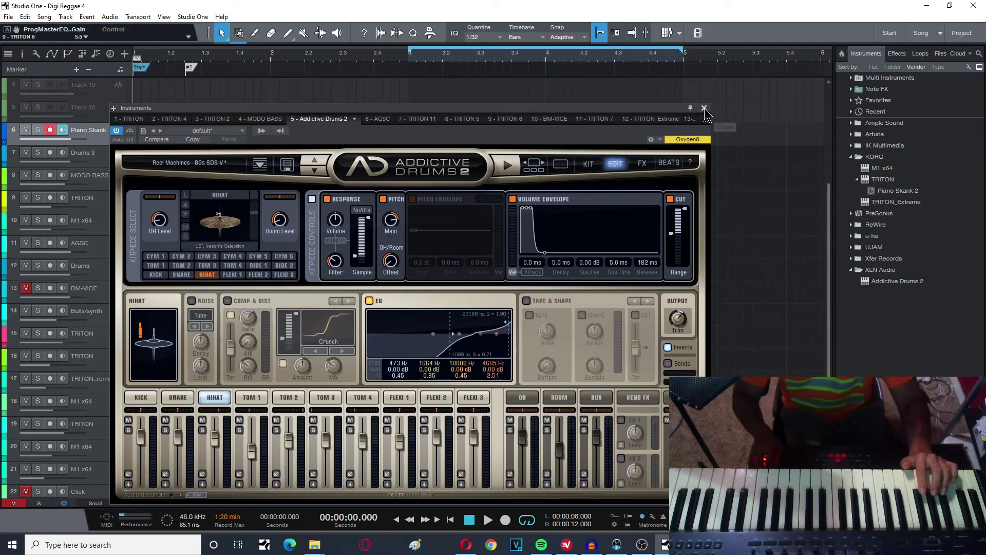
drag(640, 113, 579, 103)
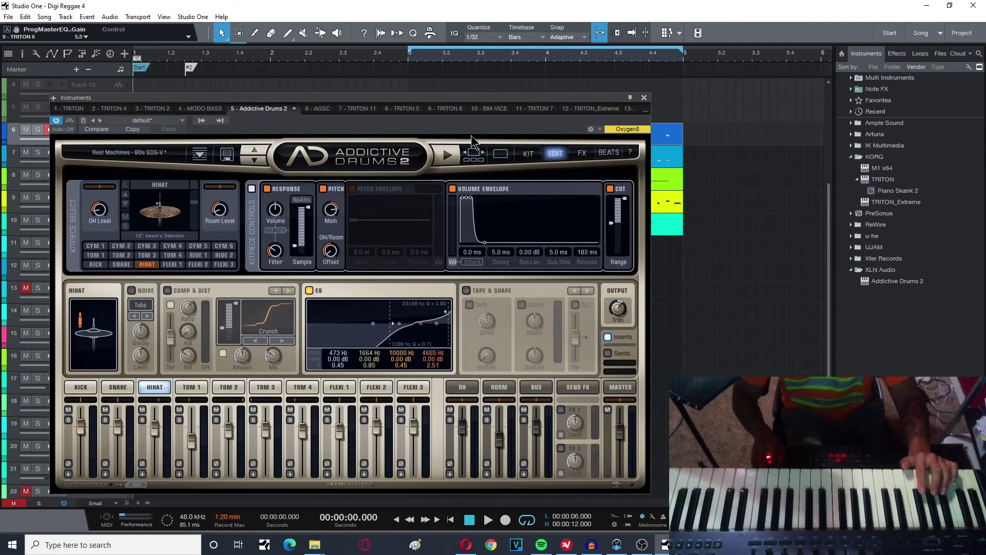
click(582, 153)
click(529, 153)
click(583, 153)
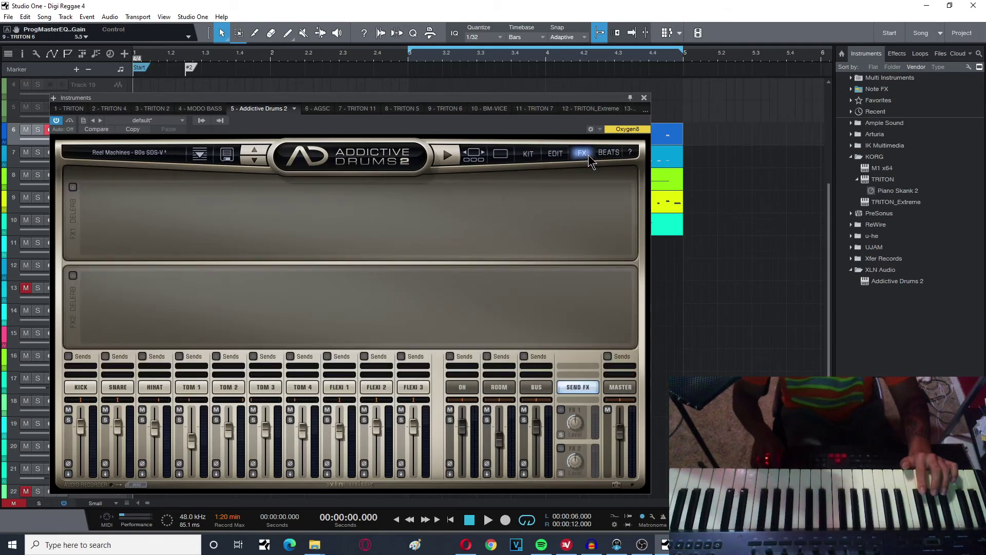
click(644, 98)
click(106, 186)
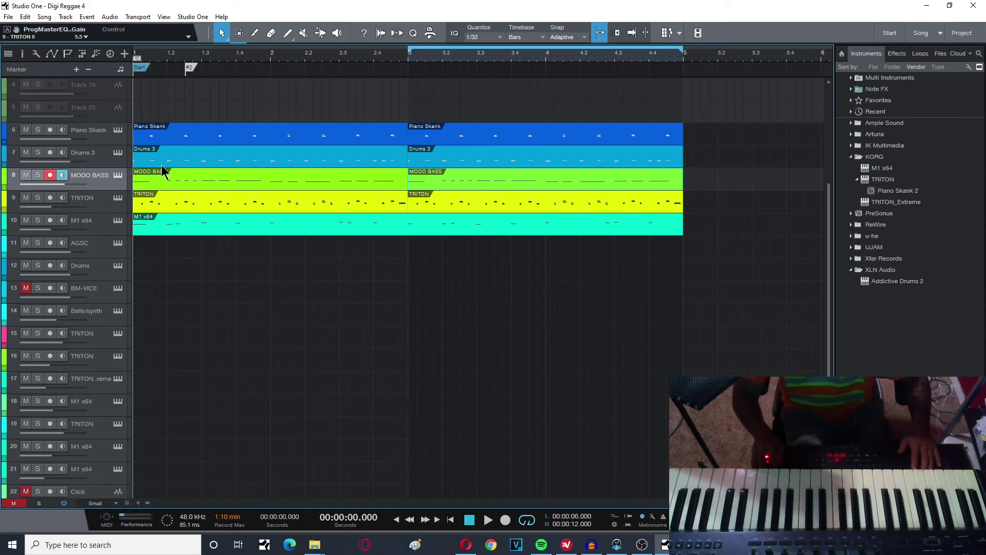
click(107, 140)
click(108, 114)
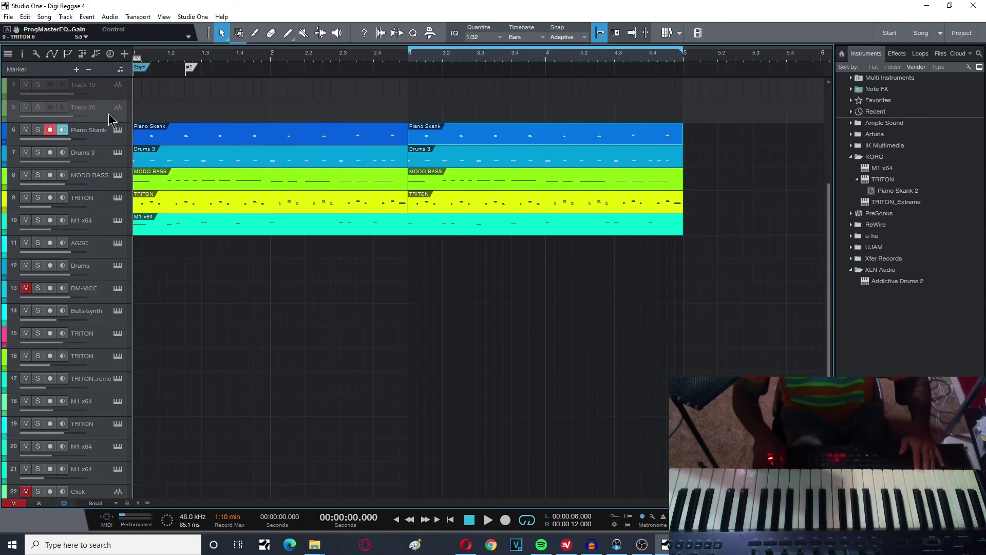